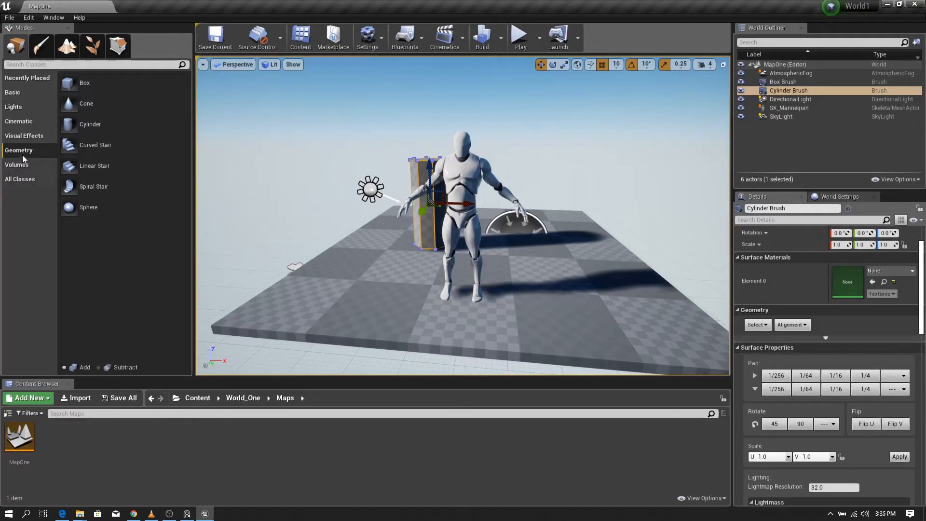
Step: Look at the geometry editing options, and return to the list of placeable Geometry brushes
click(114, 51)
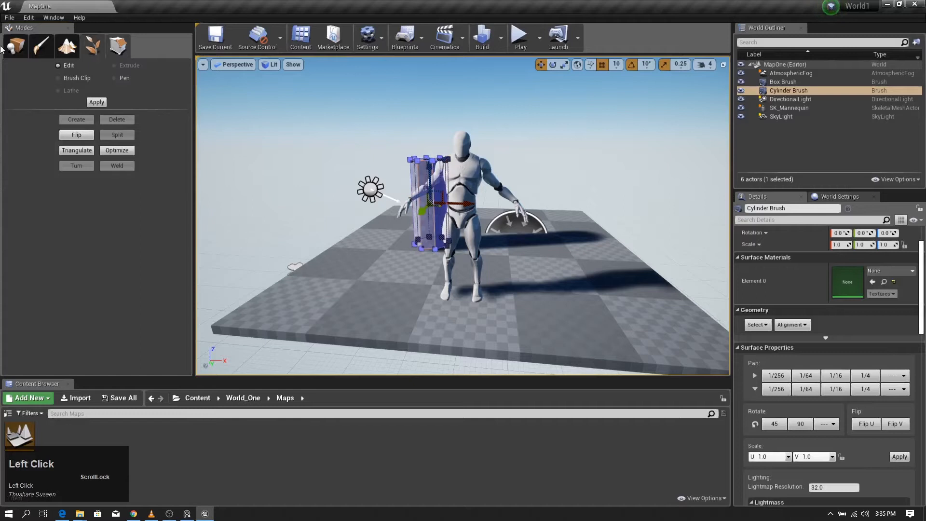
click(19, 45)
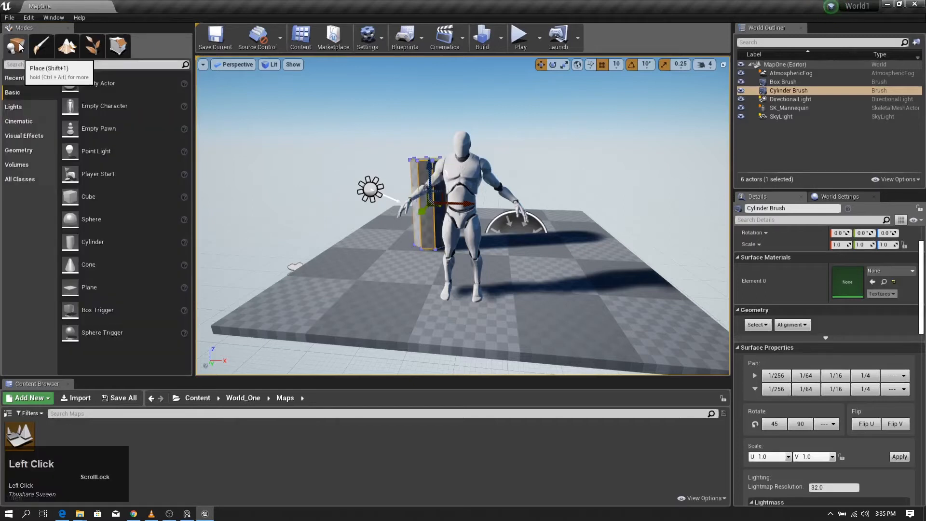
click(30, 154)
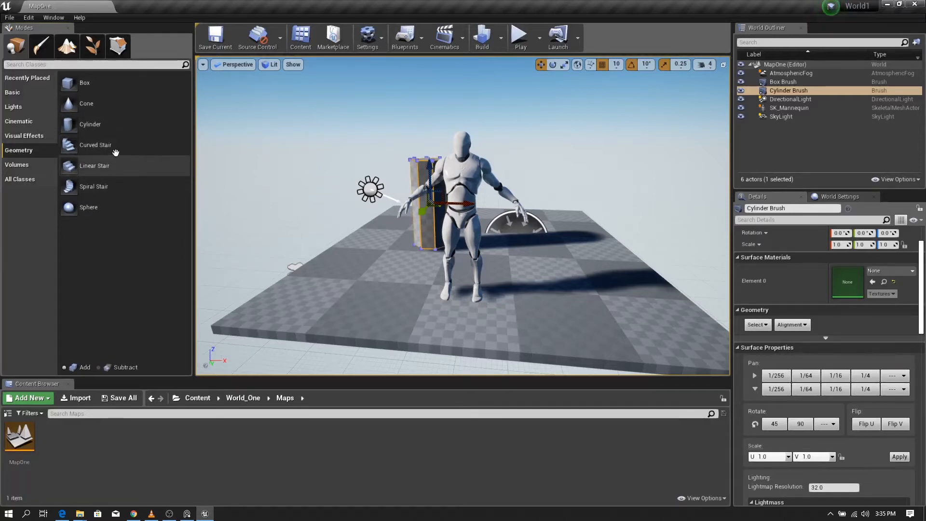
Step: Examine the floor, cylinder and mannequin in the level, selecting the mannequin
scroll(477, 246, down, 3)
scroll(477, 246, up, 4)
right_drag(331, 248, 290, 246)
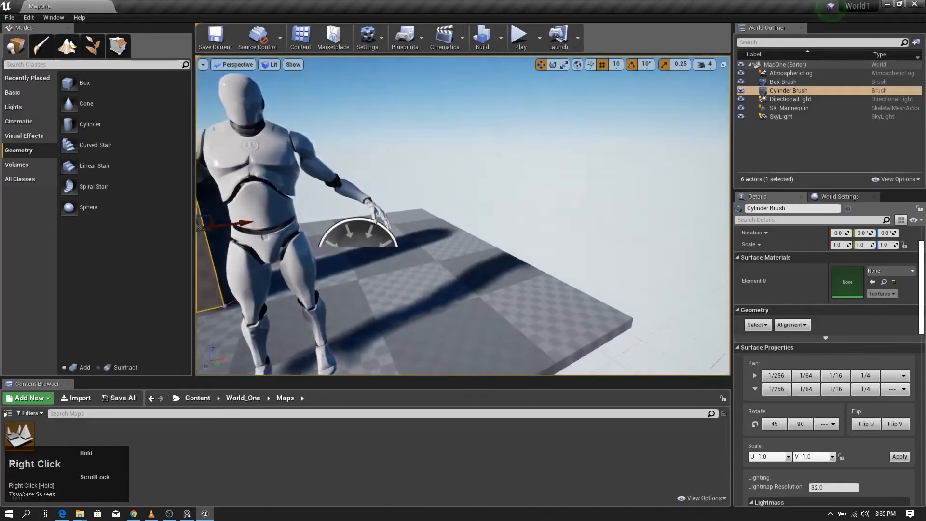
scroll(413, 259, down, 5)
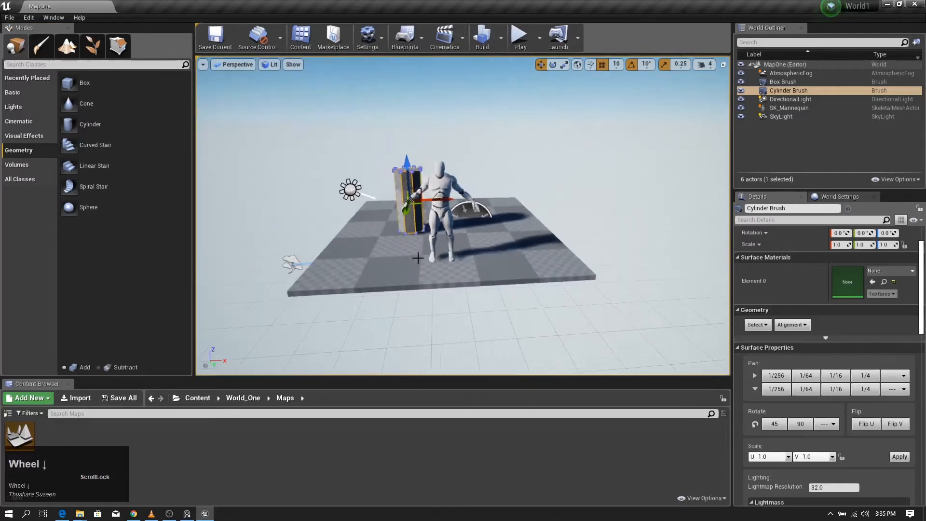
right_drag(501, 230, 487, 212)
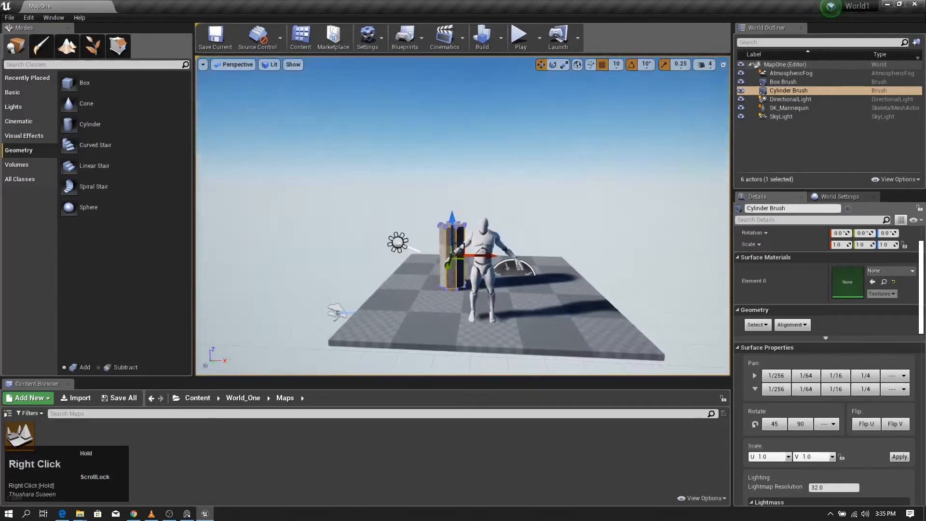
click(484, 235)
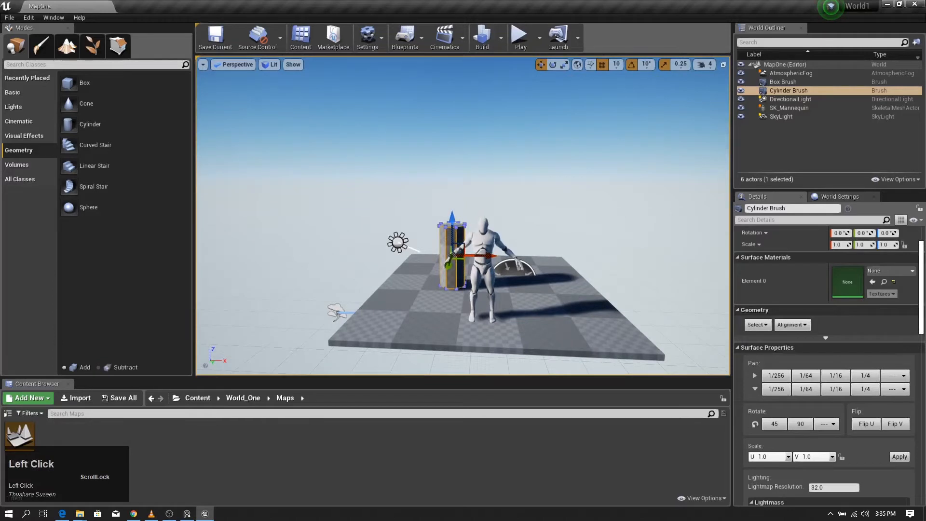
mouse_move(396, 225)
right_down()
mouse_move(489, 219)
mouse_move(395, 224)
right_up()
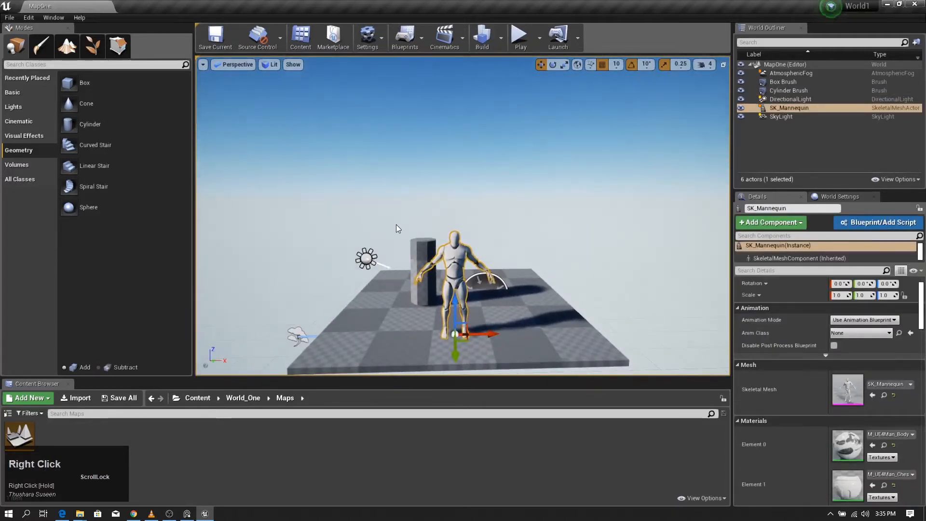
mouse_move(479, 225)
right_down()
mouse_move(478, 270)
mouse_move(470, 227)
right_up()
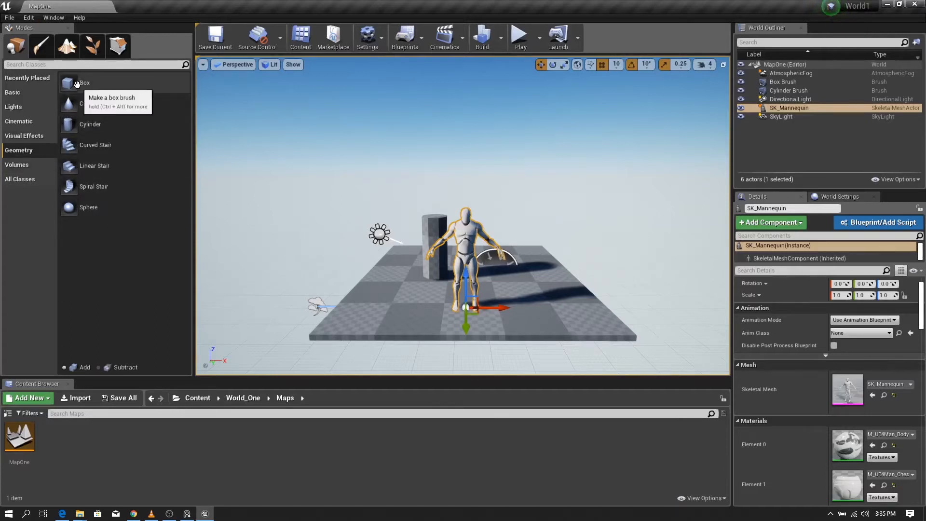
click(17, 48)
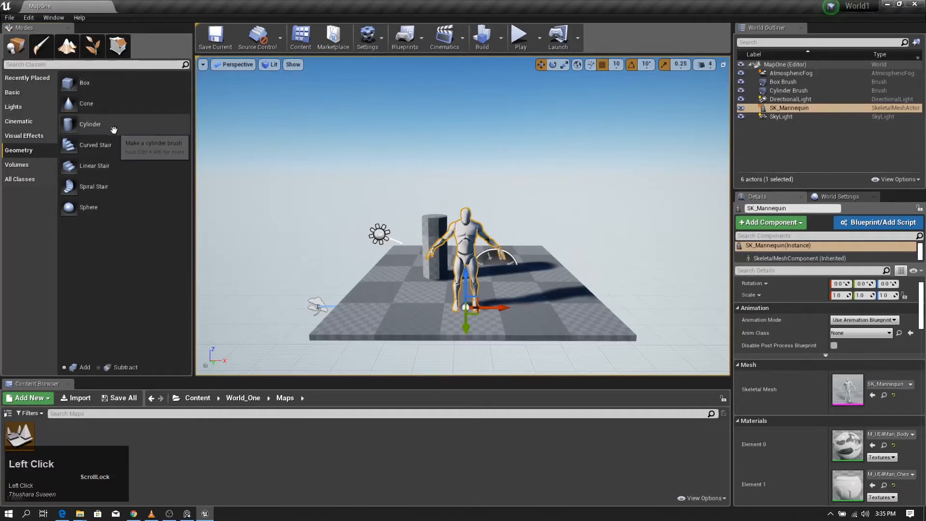
Step: Place an additive box brush on the floor beside the mannequin
drag(83, 83, 381, 303)
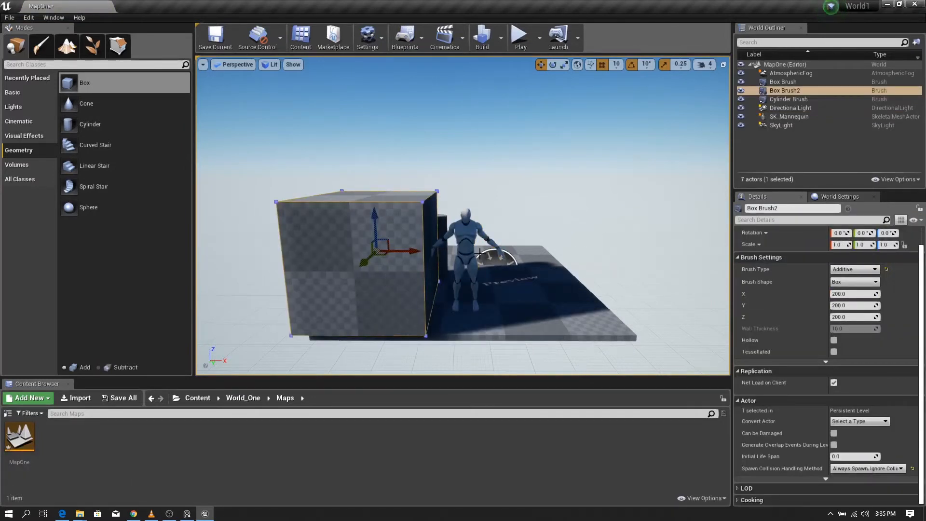
scroll(490, 296, down, 3)
scroll(416, 279, up, 2)
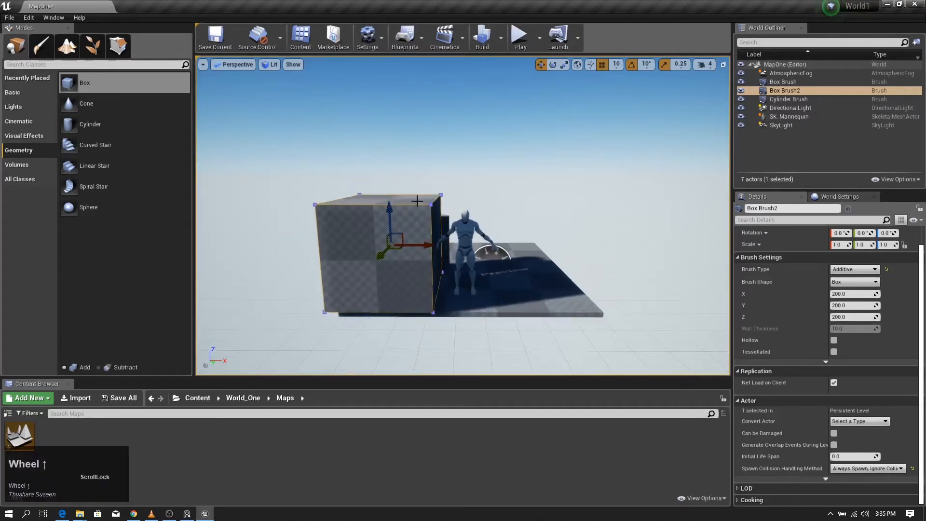
Step: Try stretching the new box brush along X to a scale of 4.75, and undo the scaling
key(space)
key(space)
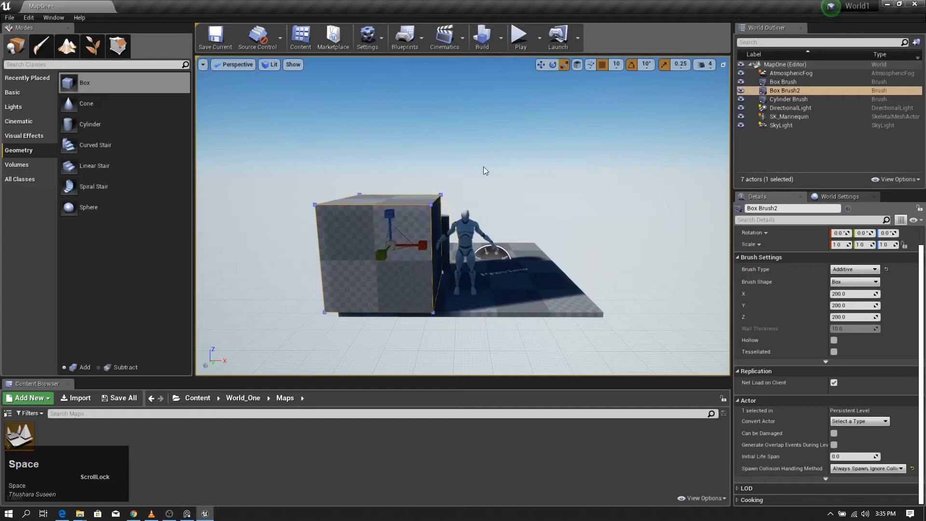
mouse_move(422, 244)
mouse_down()
mouse_move(526, 244)
mouse_move(434, 243)
mouse_up()
mouse_move(508, 157)
right_down()
mouse_move(449, 193)
mouse_move(508, 157)
mouse_move(555, 181)
mouse_move(521, 140)
right_up()
scroll(845, 283, up, 1)
scroll(816, 290, down, 1)
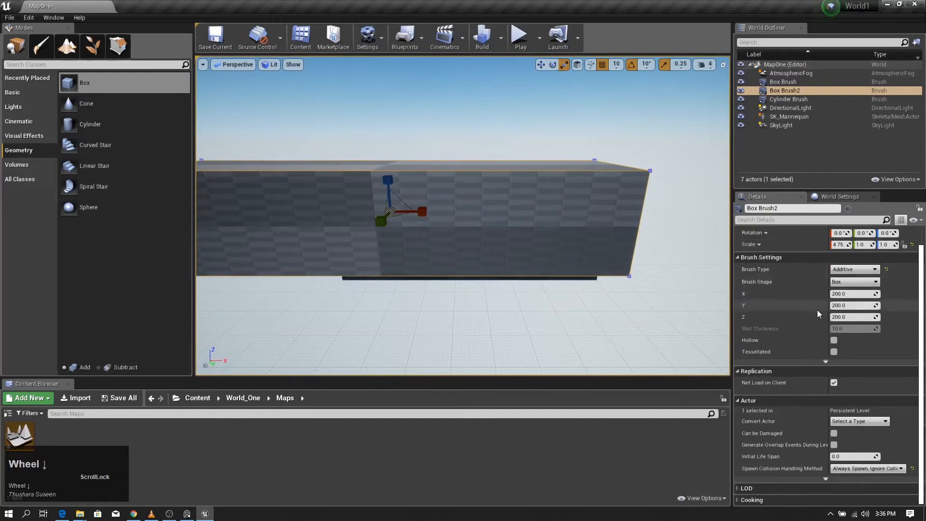
scroll(806, 317, up, 1)
scroll(811, 338, down, 1)
scroll(756, 391, up, 1)
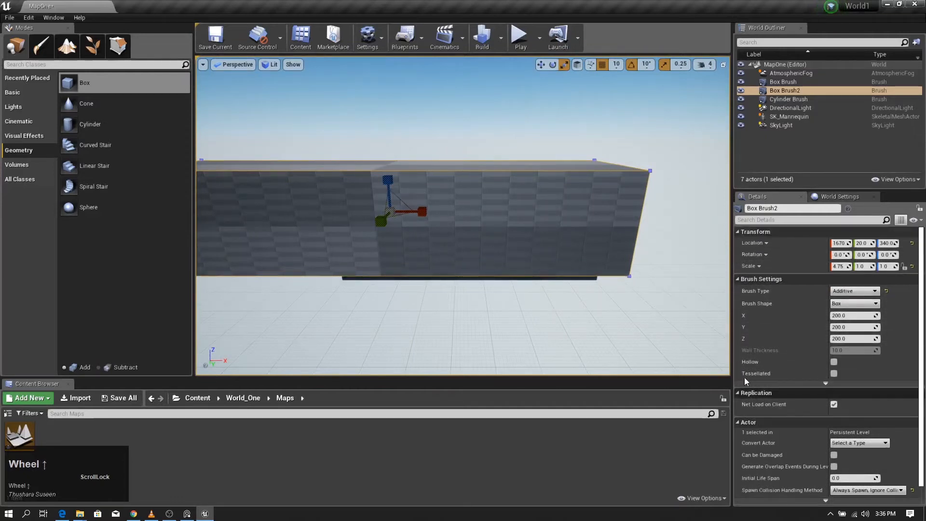
right_drag(434, 116, 386, 118)
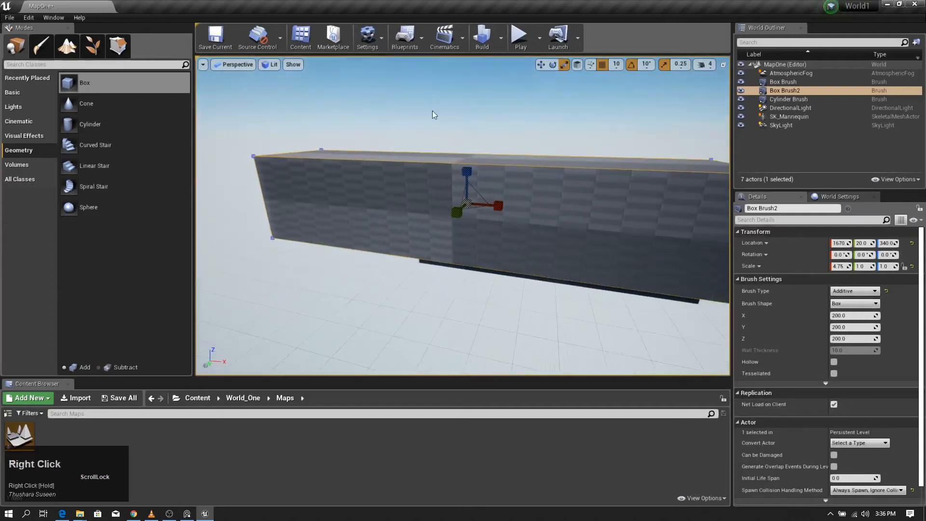
key(ctrl+z)
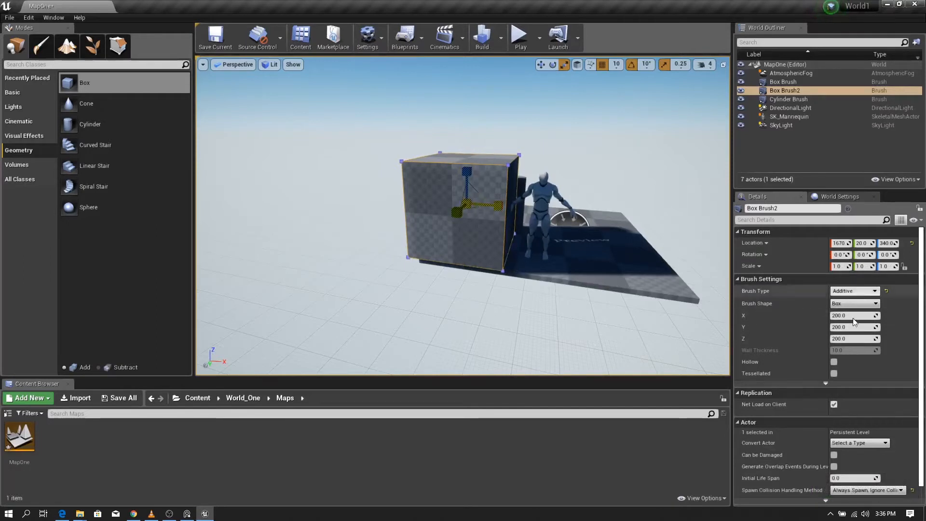
Step: Enlarge the new box brush through its brush settings to about 1099 in X and 462 in Z
drag(849, 315, 917, 316)
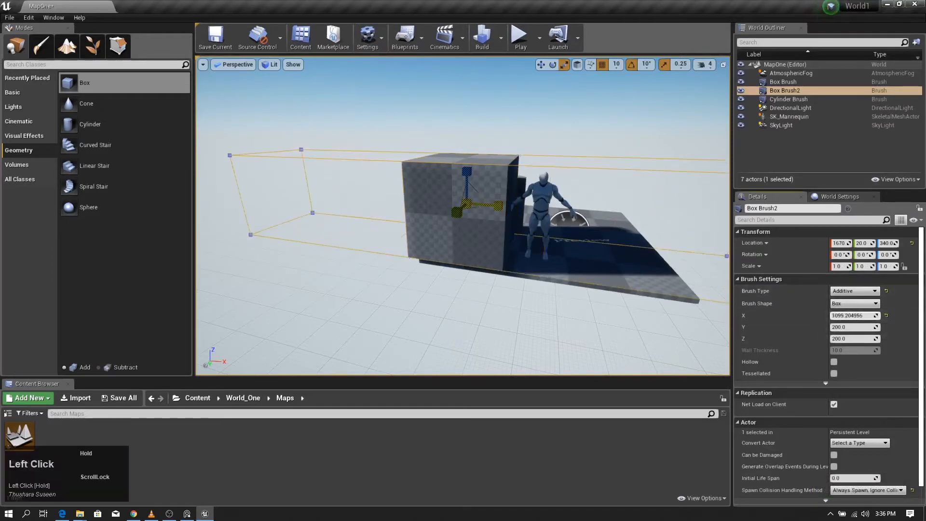
drag(846, 339, 879, 339)
mouse_move(505, 210)
right_down()
mouse_move(555, 213)
mouse_move(514, 220)
right_up()
scroll(505, 210, down, 1)
scroll(505, 210, down, 3)
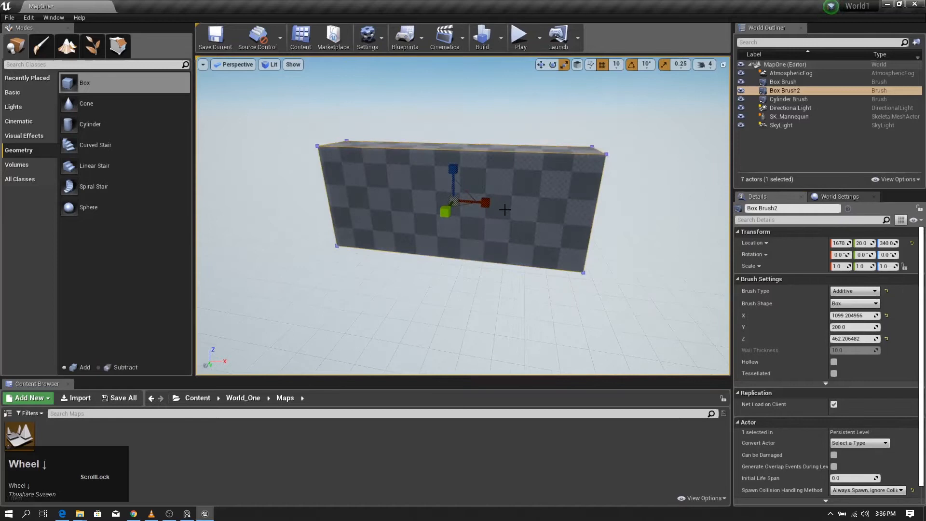
scroll(504, 210, up, 2)
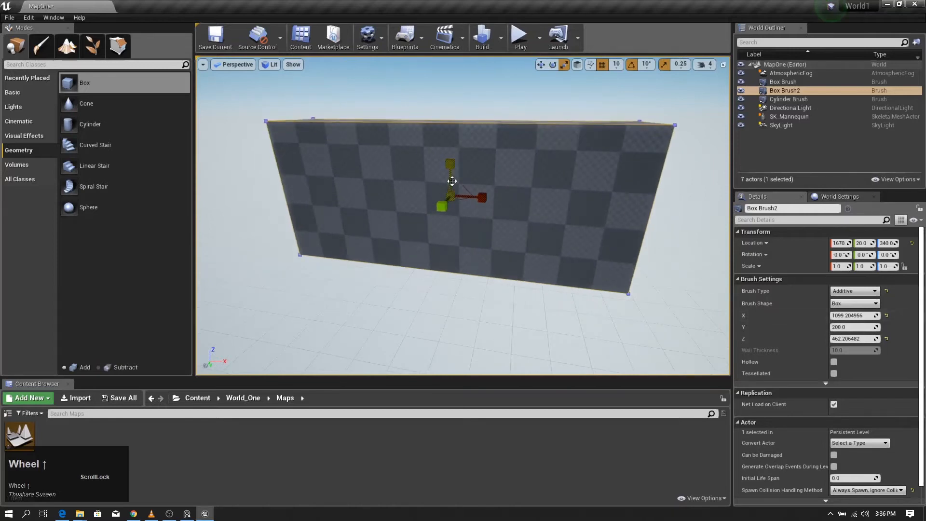
Step: Delete the enlarged box brush from the level
key(Delete)
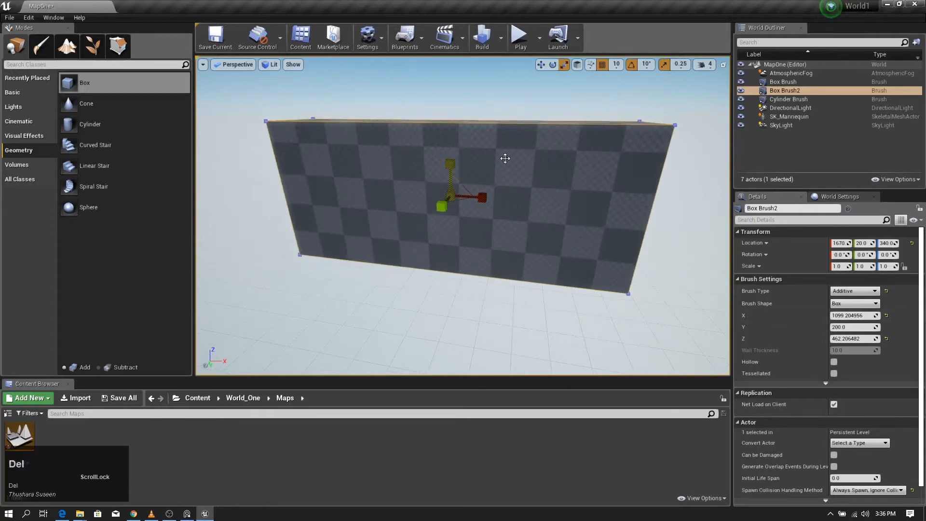
scroll(423, 216, up, 3)
right_drag(424, 216, 395, 228)
Step: Set the floor box brush's X and Y dimensions to 5000 each
click(338, 336)
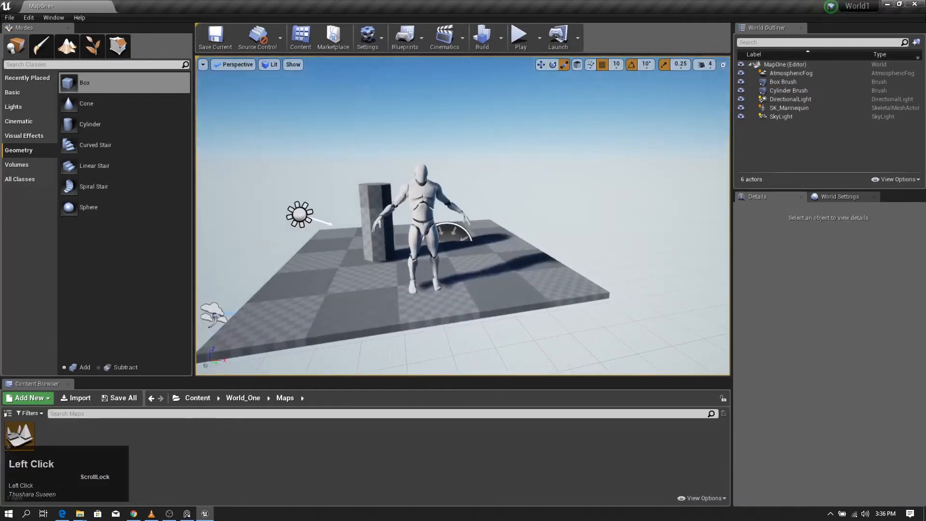
mouse_move(441, 298)
right_down()
mouse_move(414, 301)
mouse_move(453, 299)
right_up()
scroll(803, 393, down, 5)
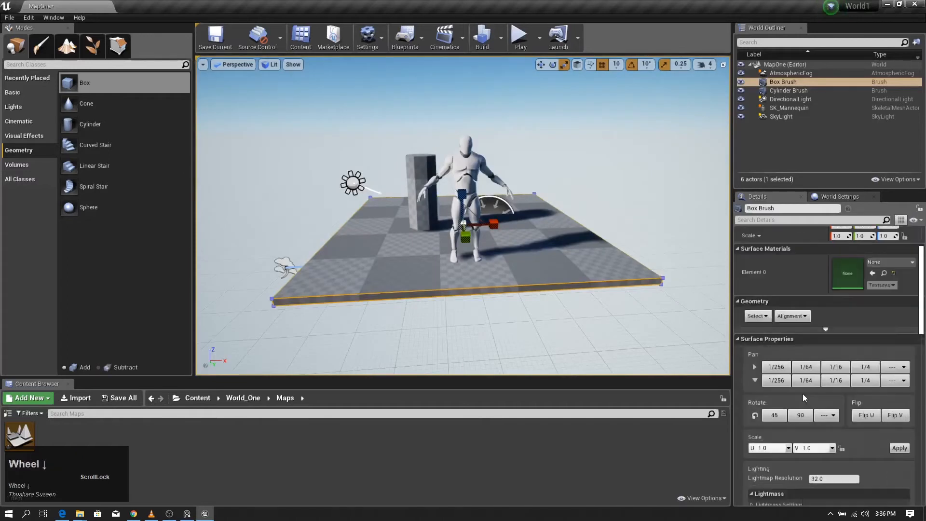
scroll(807, 407, down, 2)
click(839, 444)
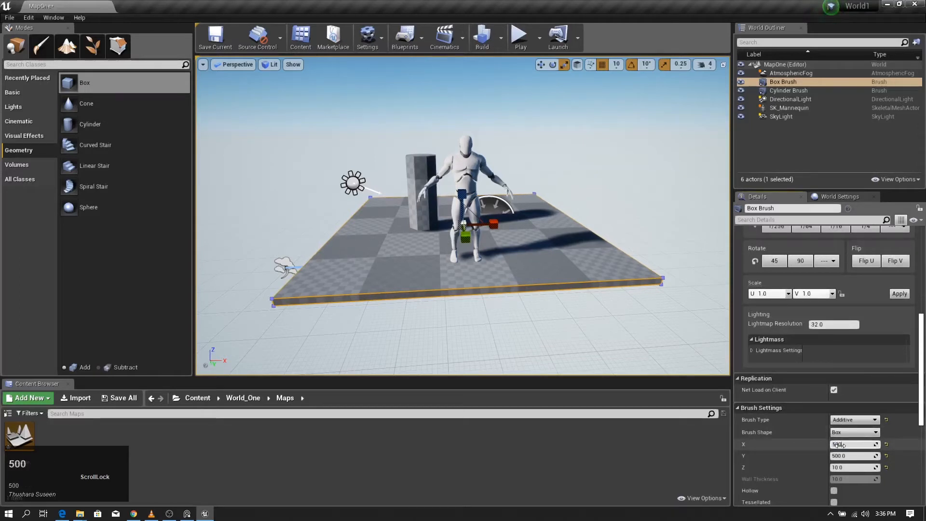
text(5000)
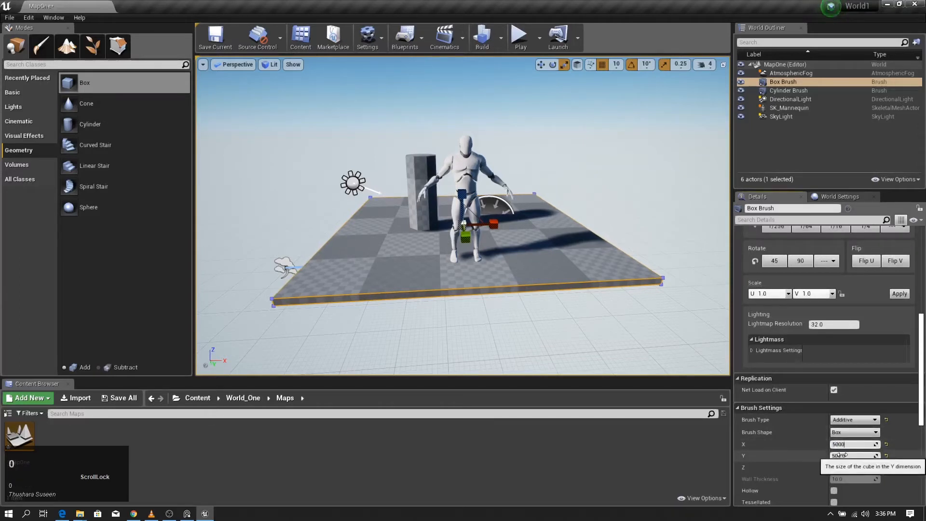
click(839, 455)
text(5)
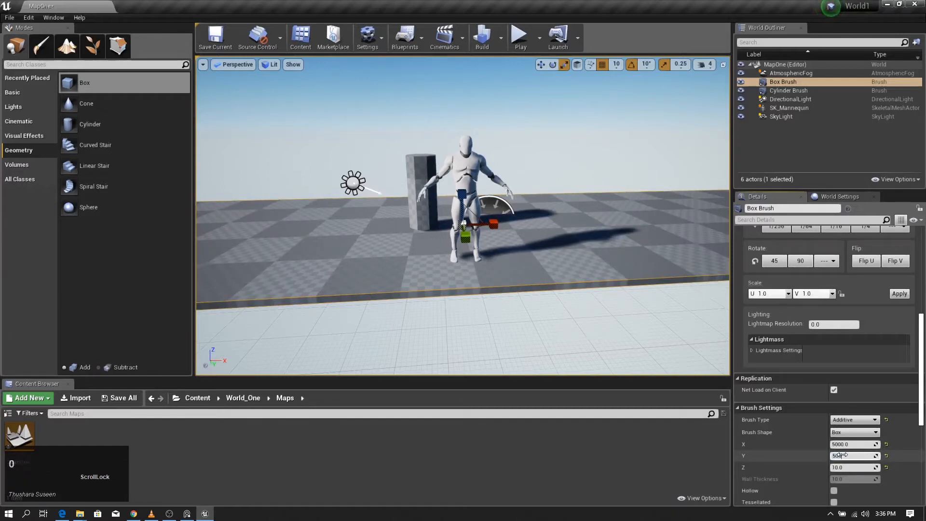
key(Return)
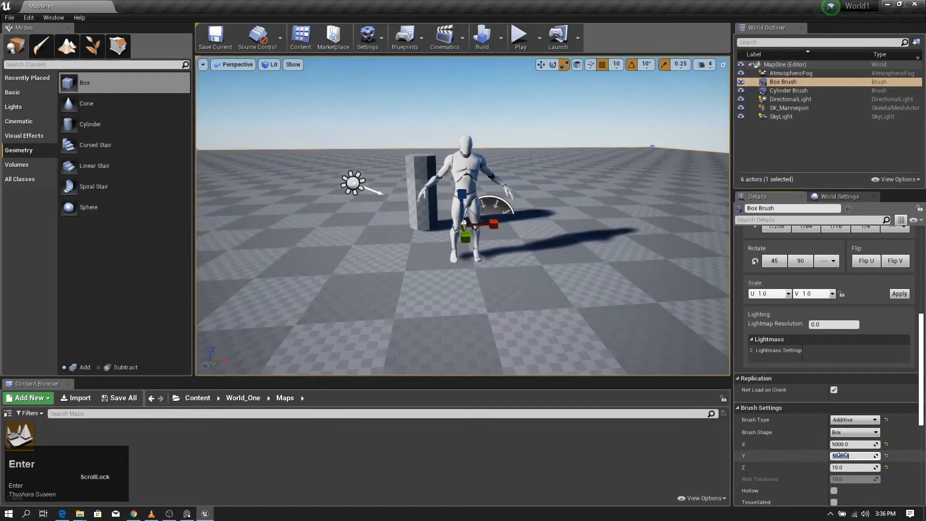
Step: Place a second box brush on the floor, and size it to about 186 in X and 938 in Y
right_drag(477, 213, 367, 222)
scroll(510, 169, down, 10)
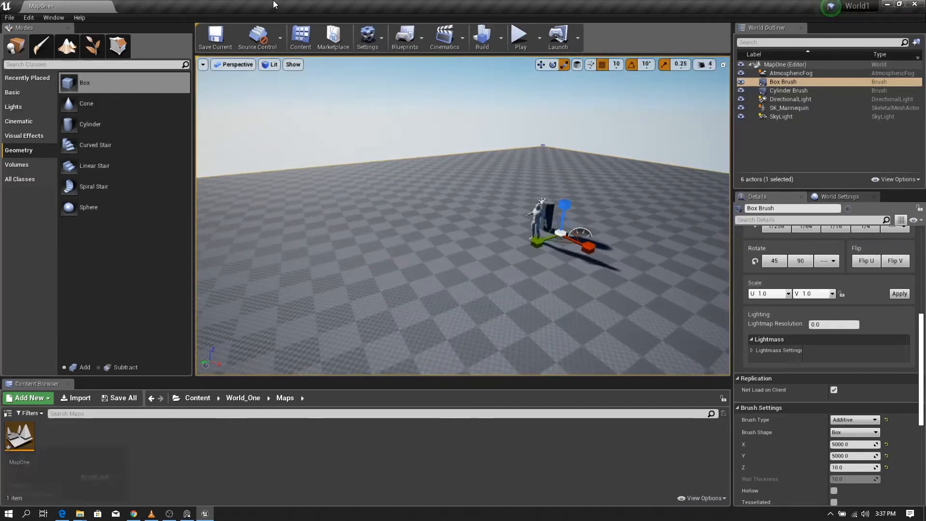
mouse_move(86, 82)
mouse_down()
mouse_move(362, 240)
mouse_move(317, 253)
mouse_up()
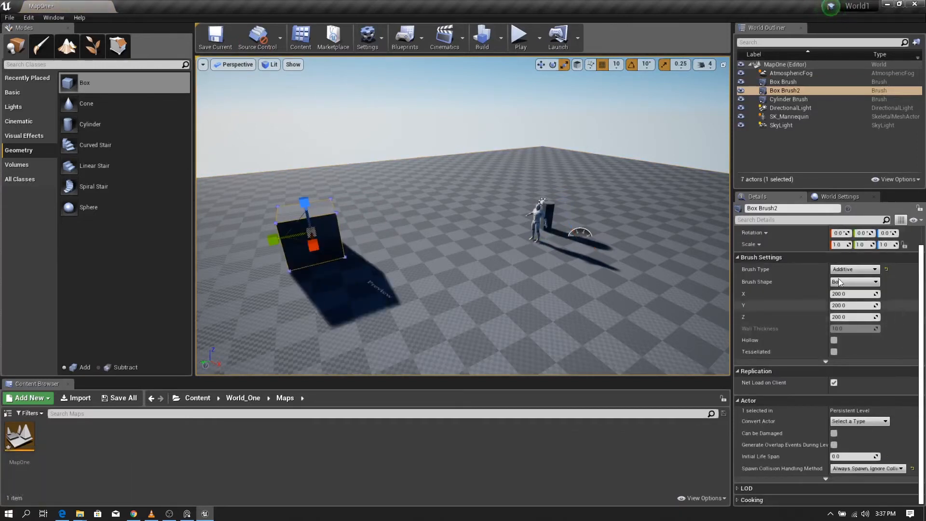
mouse_move(844, 294)
mouse_down()
mouse_move(888, 294)
mouse_move(854, 294)
mouse_move(864, 306)
mouse_up()
Step: Examine the elongated box brush from several sides across the floor
mouse_move(549, 261)
right_down()
mouse_move(505, 256)
mouse_move(482, 234)
mouse_move(509, 251)
mouse_move(499, 254)
mouse_move(506, 237)
mouse_move(475, 229)
mouse_move(309, 236)
mouse_move(417, 234)
mouse_move(475, 251)
right_up()
key(w)
key(w)
key(d)
key(d)
key(s)
key(d)
key(d)
key(d)
key(d)
key(w)
key(d)
key(s)
key(d)
key(w)
key(w)
key(s)
key(a)
key(a)
key(a)
key(a)
key(a)
key(a)
key(a)
key(a)
key(a)
key(a)
key(s)
key(s)
key(s)
key(s)
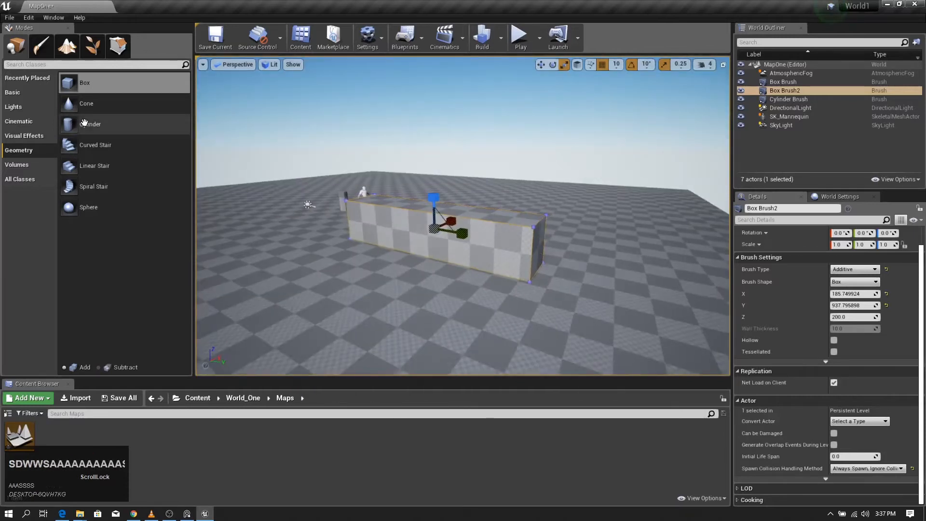
Step: Place a cylinder brush beside the long box with Z about 391, outer radius about 81 and 17 sides
mouse_move(81, 127)
mouse_down()
mouse_move(364, 244)
mouse_move(326, 281)
mouse_move(323, 265)
mouse_up()
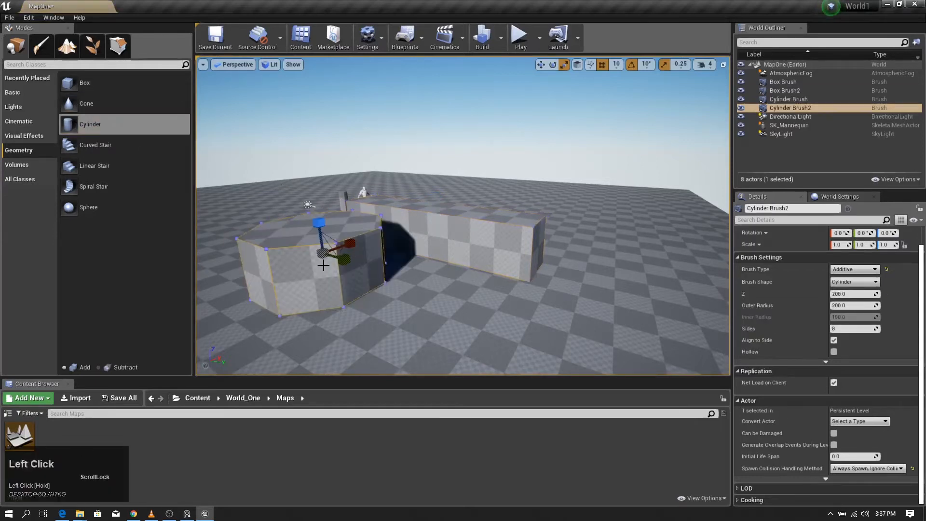
mouse_move(850, 293)
mouse_down()
mouse_move(820, 294)
mouse_move(873, 293)
mouse_move(839, 306)
mouse_move(847, 329)
mouse_move(825, 329)
mouse_up()
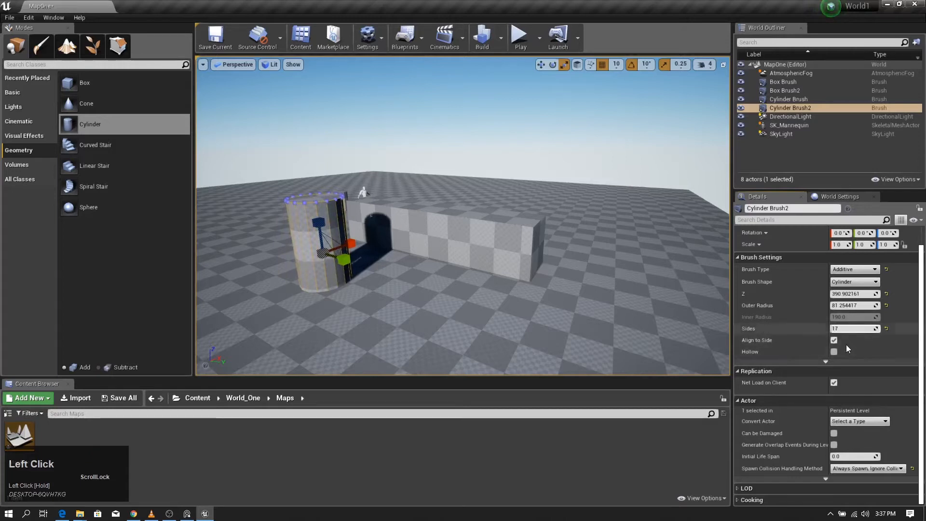
right_drag(683, 299, 661, 293)
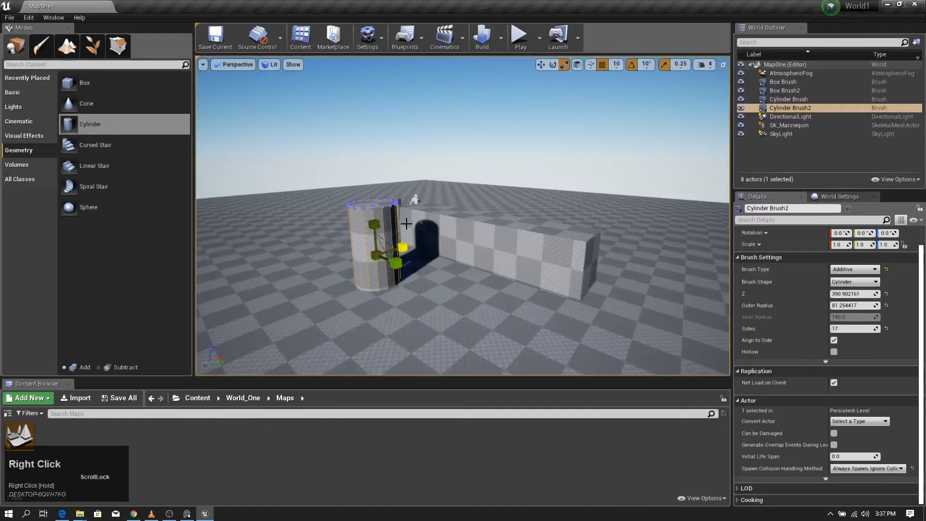
Step: Rotate the new cylinder brush 90° onto its side, and move it up against the long box
click(553, 64)
drag(405, 248, 408, 307)
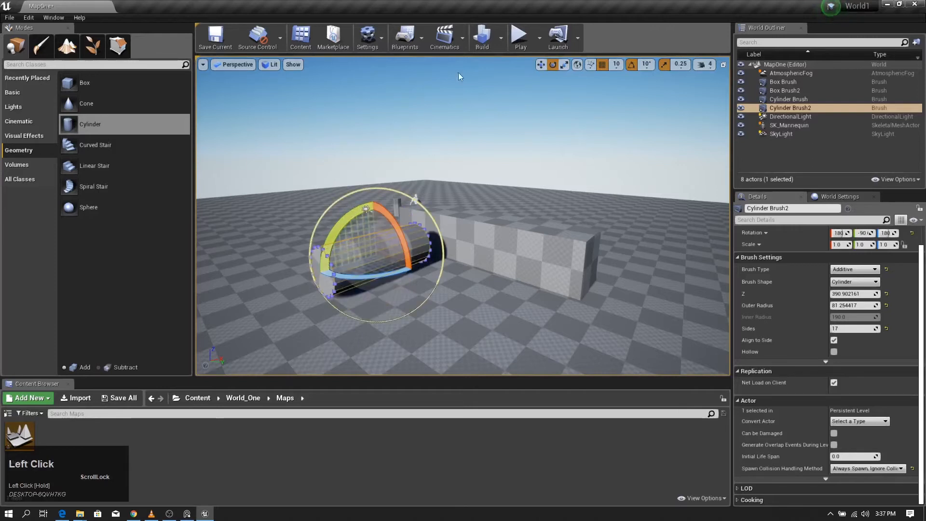
click(541, 64)
mouse_move(404, 240)
mouse_down()
mouse_move(463, 240)
mouse_move(436, 199)
mouse_move(448, 199)
mouse_up()
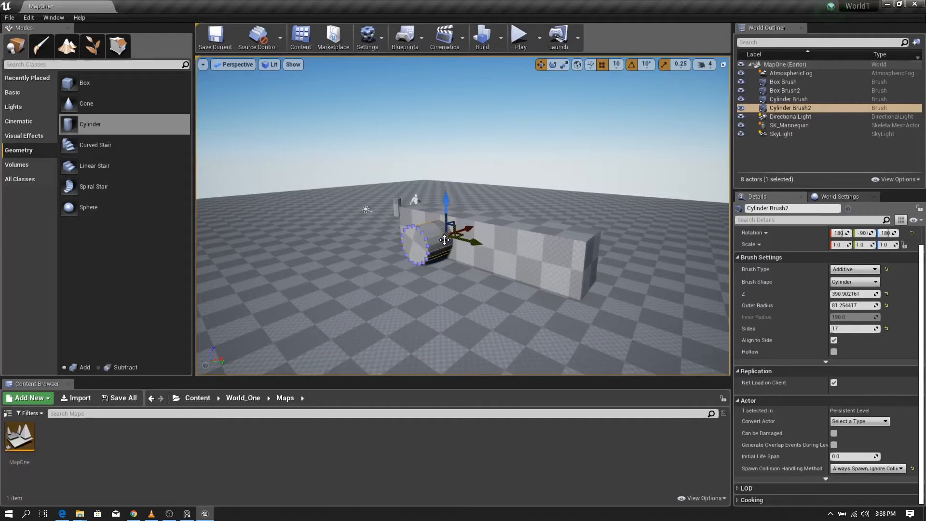
Step: Change the cylinder brush's type to Subtractive so it cuts a round hole through the long box wall
click(875, 271)
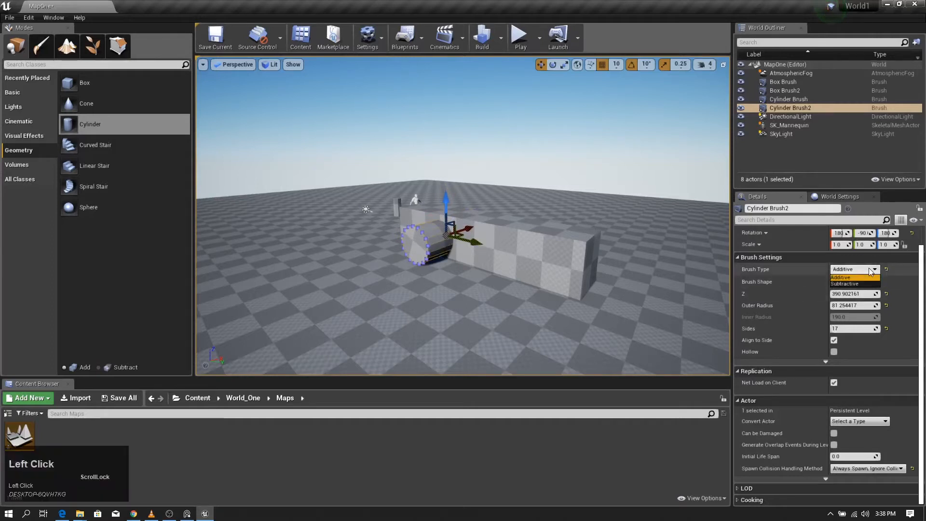
click(849, 284)
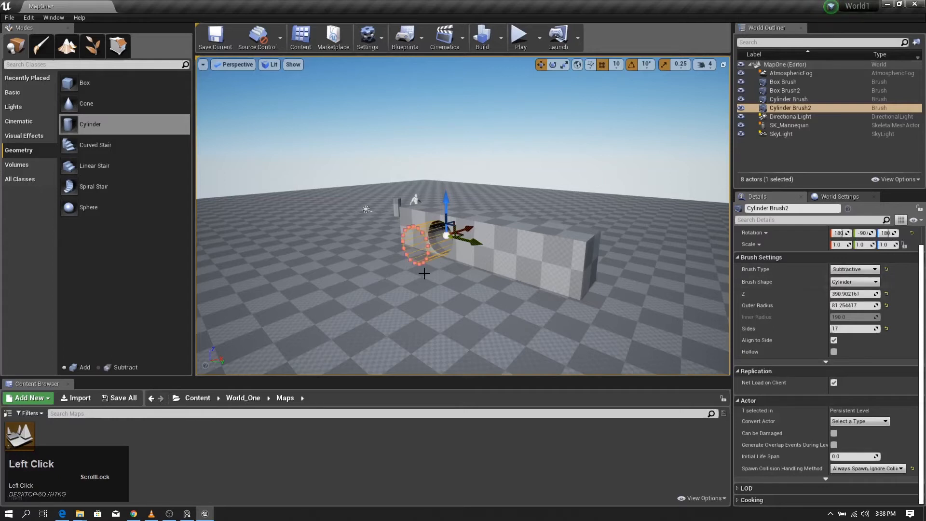
Step: Examine the round cut in the long wall from the front, above and behind
right_drag(424, 273, 430, 316)
key(w)
key(w)
key(a)
key(w)
key(a)
key(w)
key(w)
key(s)
key(d)
key(w)
key(d)
key(w)
key(s)
key(d)
key(w)
key(s)
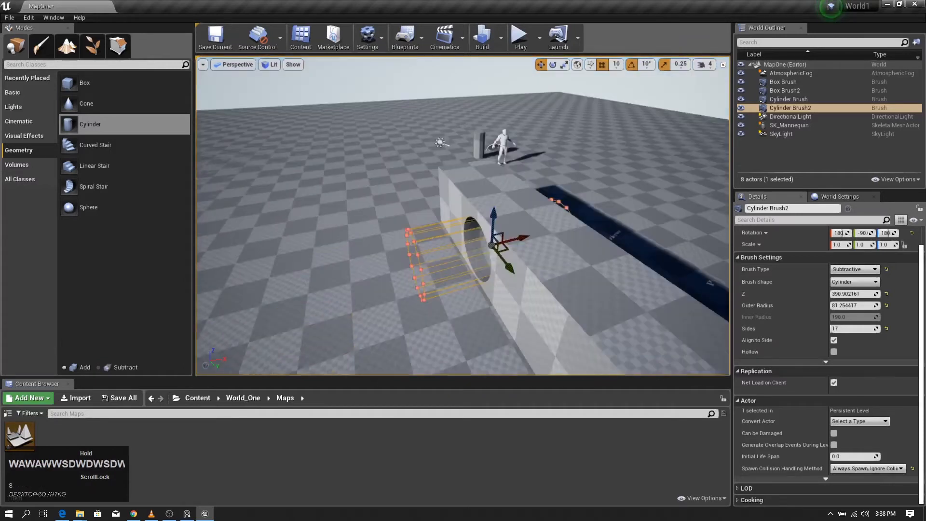
key(d)
Step: Scale the subtractive cylinder brush to 0.5 along its Z axis
click(541, 67)
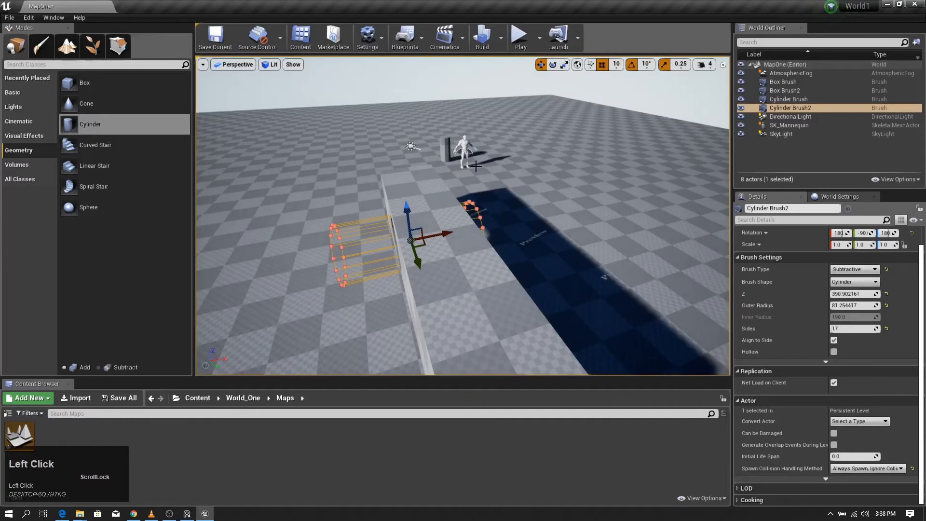
click(563, 65)
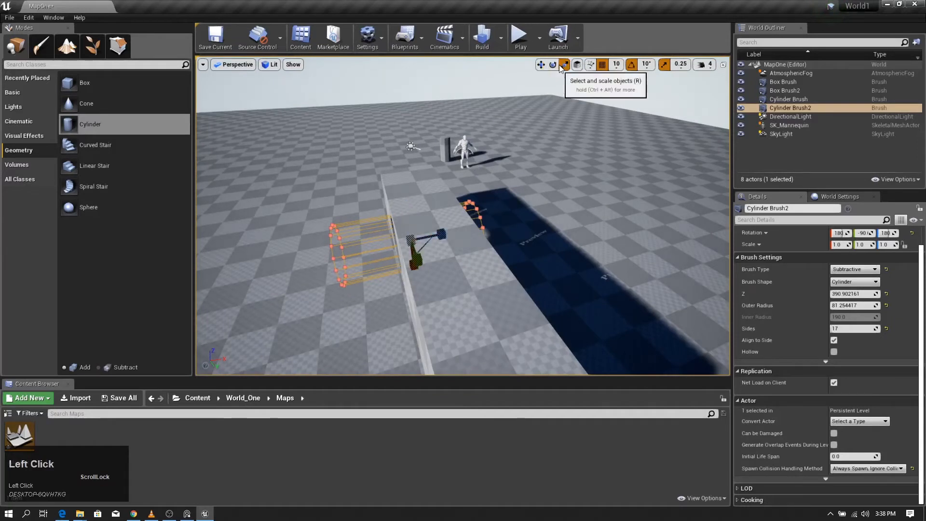
mouse_move(424, 232)
mouse_down()
mouse_move(410, 237)
mouse_move(461, 232)
mouse_up()
click(541, 66)
Step: Examine the round opening through the long wall, looking through it from the far side
right_drag(461, 232, 377, 210)
key(w)
key(d)
key(d)
key(w)
key(d)
key(w)
key(d)
key(w)
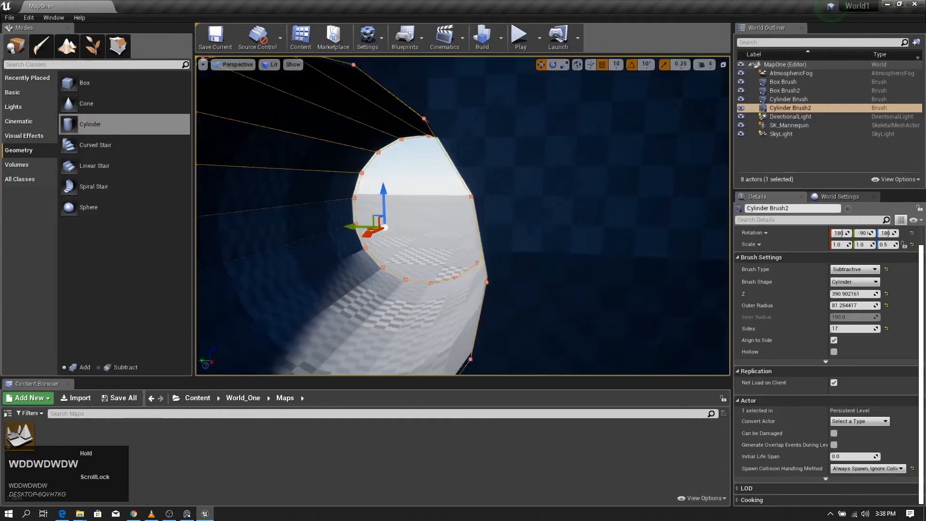
key(w)
key(s)
key(d)
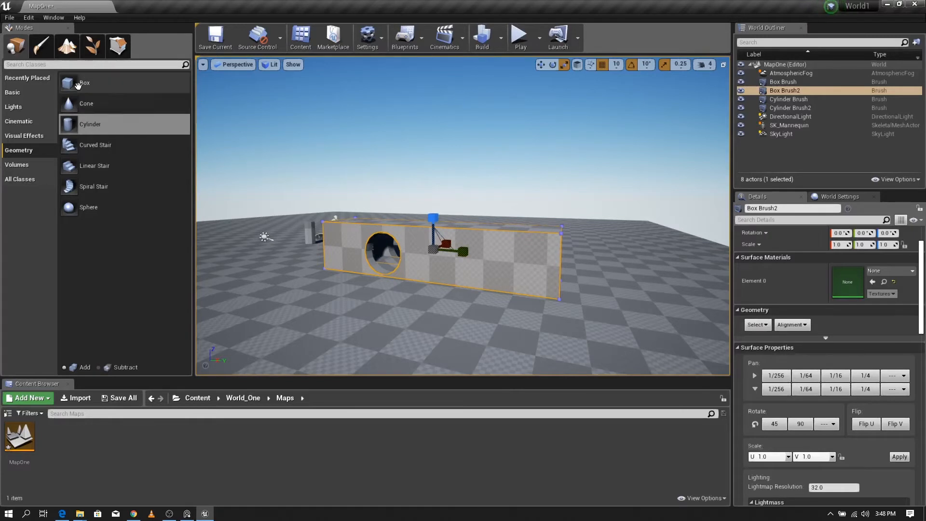
Step: Place a new additive box brush on the floor in front of the wall with the round hole
mouse_move(78, 84)
mouse_down()
mouse_move(151, 118)
mouse_move(274, 331)
mouse_up()
right_drag(448, 252, 485, 233)
drag(481, 206, 481, 206)
drag(437, 179, 475, 185)
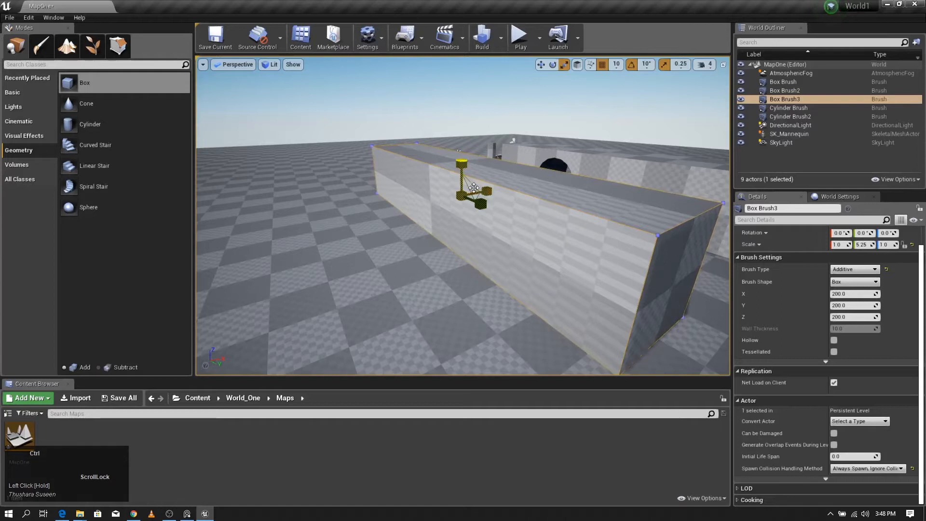
key(ctrl+z)
Step: Size the new box brush to about 523 in X, 981 in Y and 380 in Z, and move it along X away from the wall
click(840, 293)
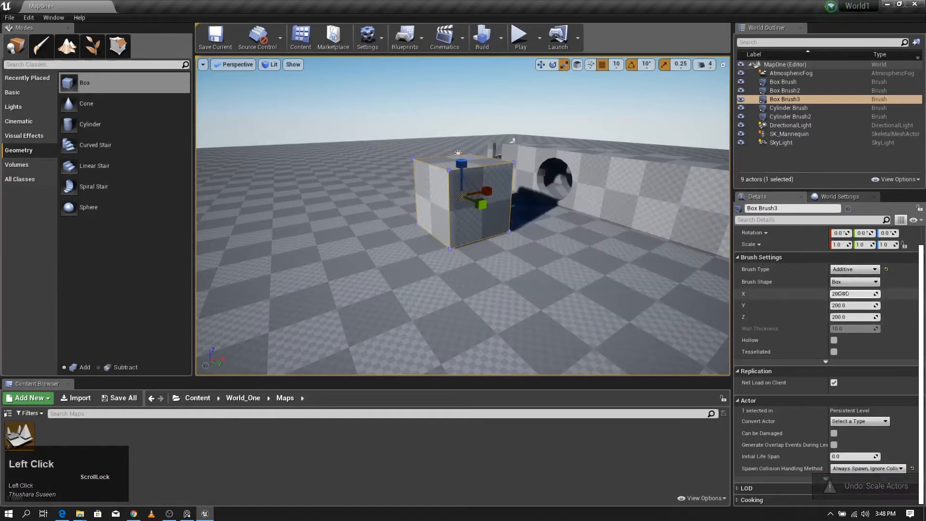
mouse_move(841, 294)
mouse_down()
mouse_move(888, 306)
mouse_move(869, 317)
mouse_up()
mouse_move(560, 227)
right_down()
mouse_move(613, 244)
mouse_move(624, 225)
mouse_move(554, 219)
right_up()
click(540, 64)
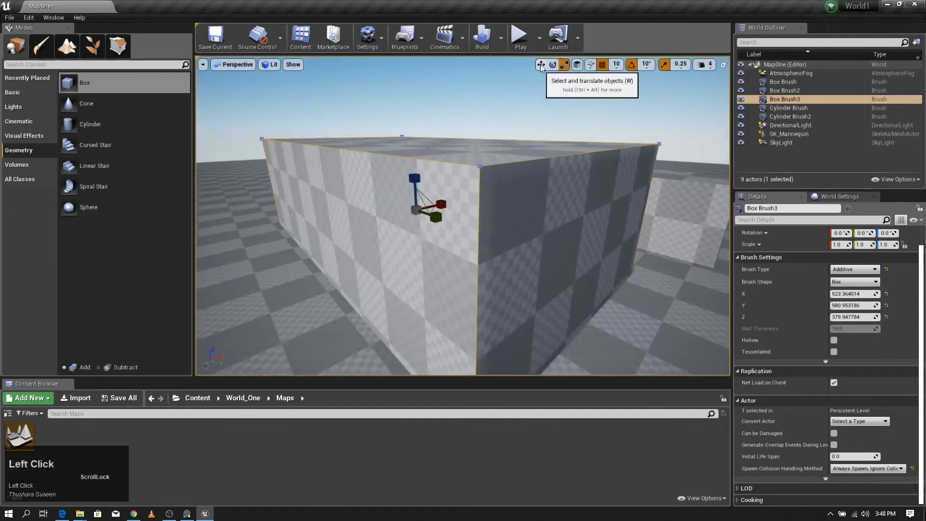
mouse_move(439, 204)
mouse_down()
mouse_move(308, 223)
mouse_move(265, 219)
mouse_up()
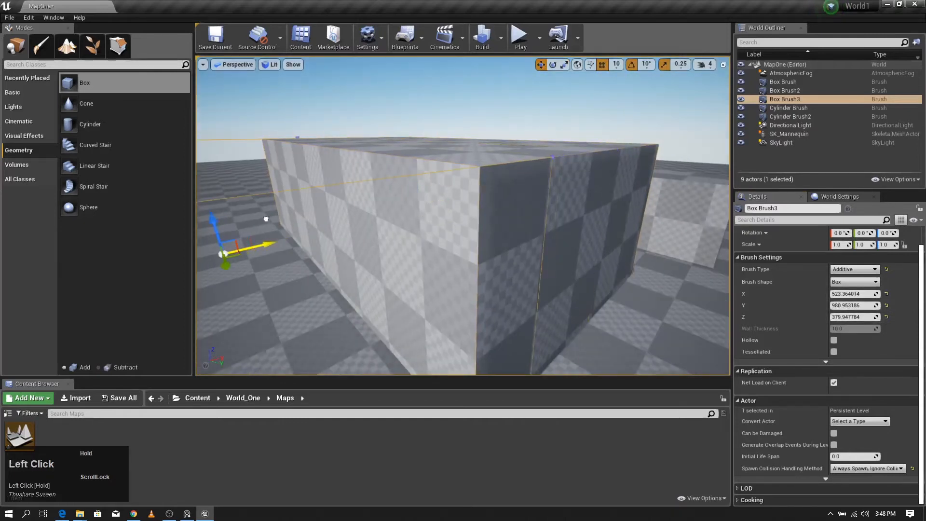
Step: Examine the large box brush from several outer sides and from within its volume
right_drag(530, 220, 448, 237)
key(s)
key(d)
key(d)
key(d)
key(d)
key(w)
key(a)
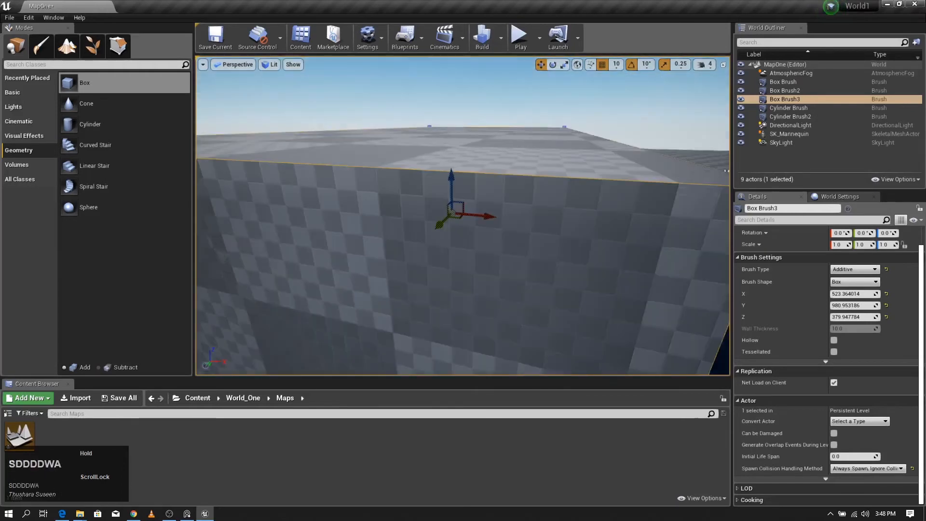
key(w)
key(w)
key(w)
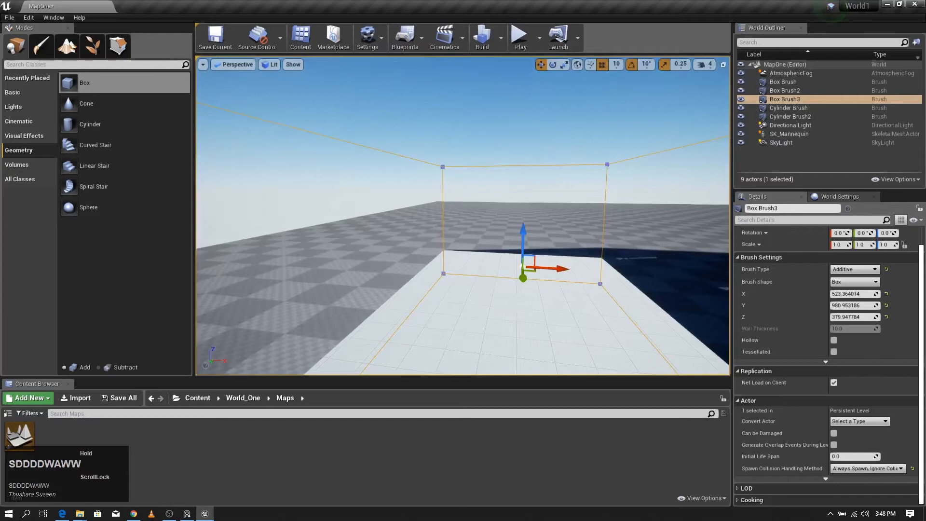
key(w)
key(w)
key(s)
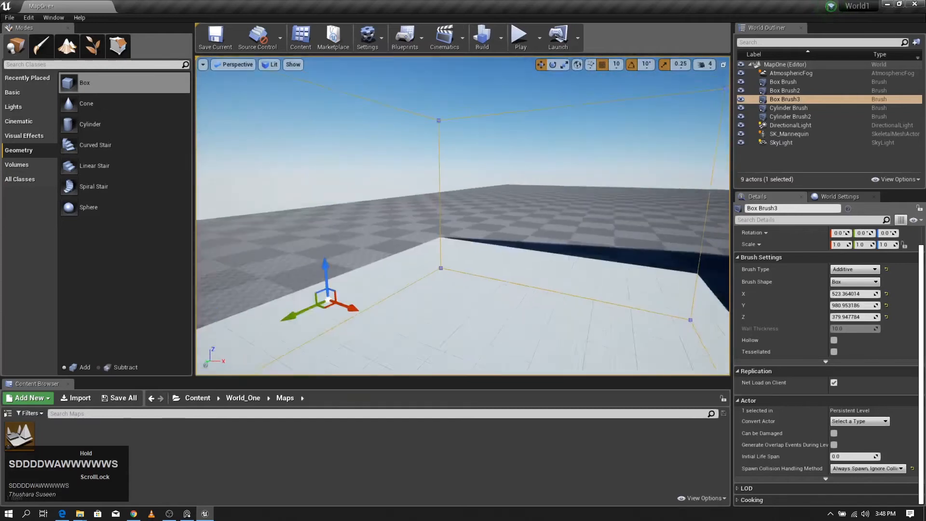
key(d)
key(a)
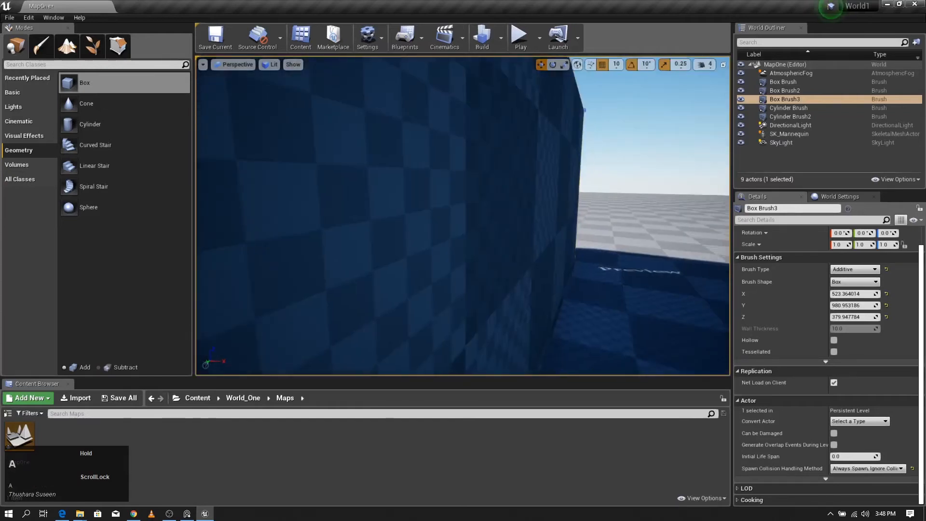
key(w)
key(a)
key(a)
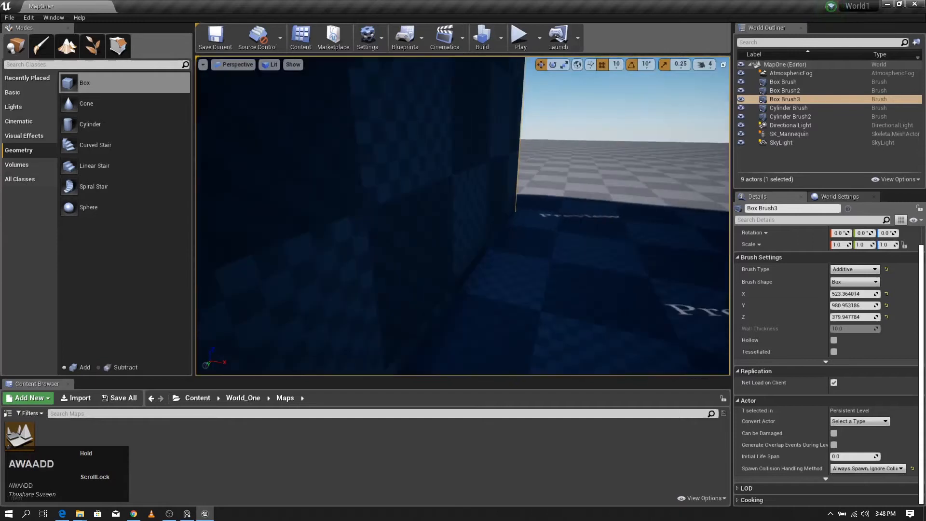
key(s)
key(a)
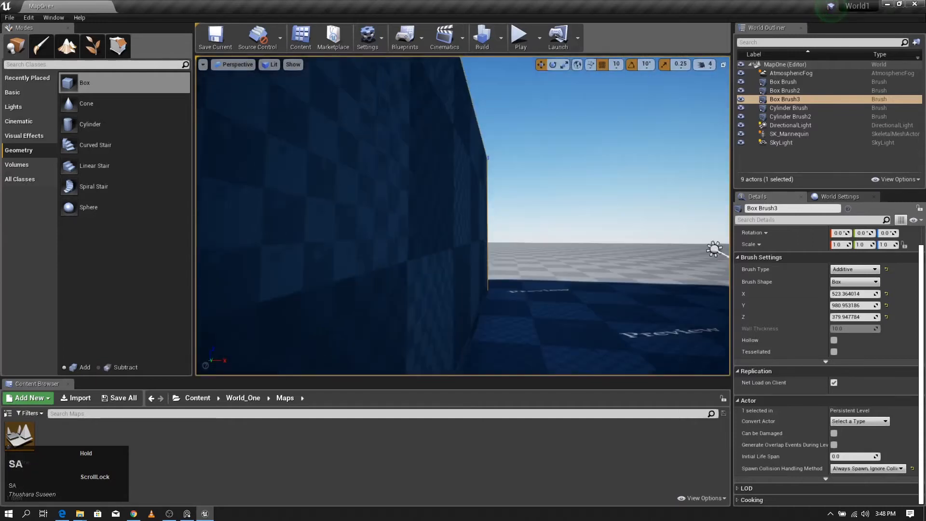
key(a)
key(d)
key(d)
key(d)
key(w)
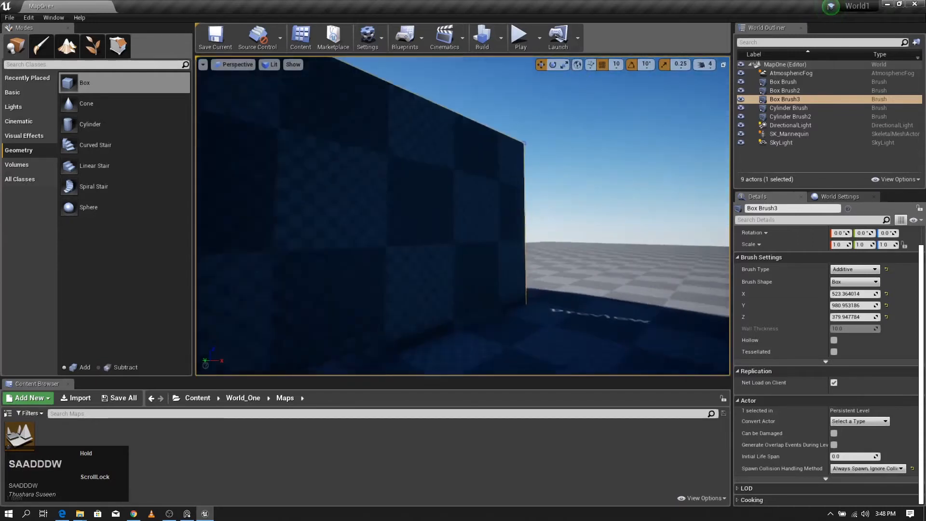
key(a)
key(s)
key(s)
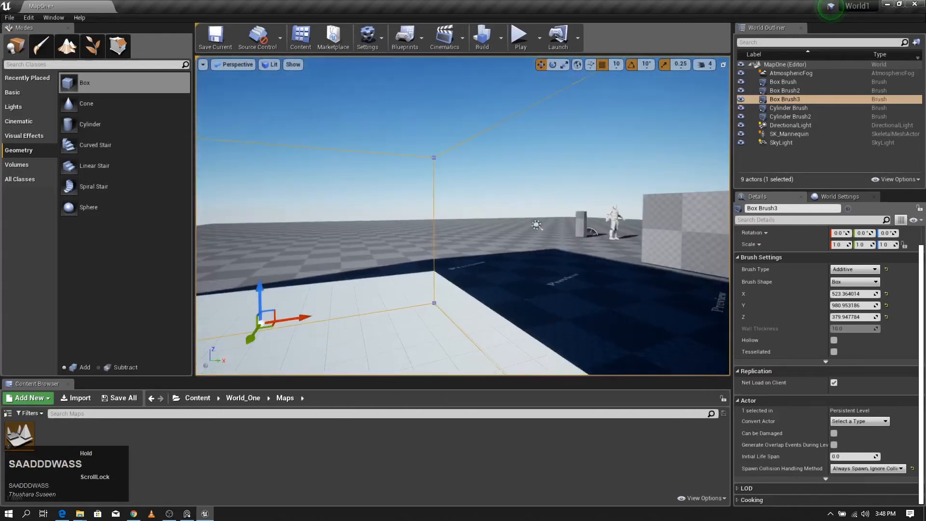
key(s)
key(s)
key(s)
key(s)
key(d)
key(s)
key(w)
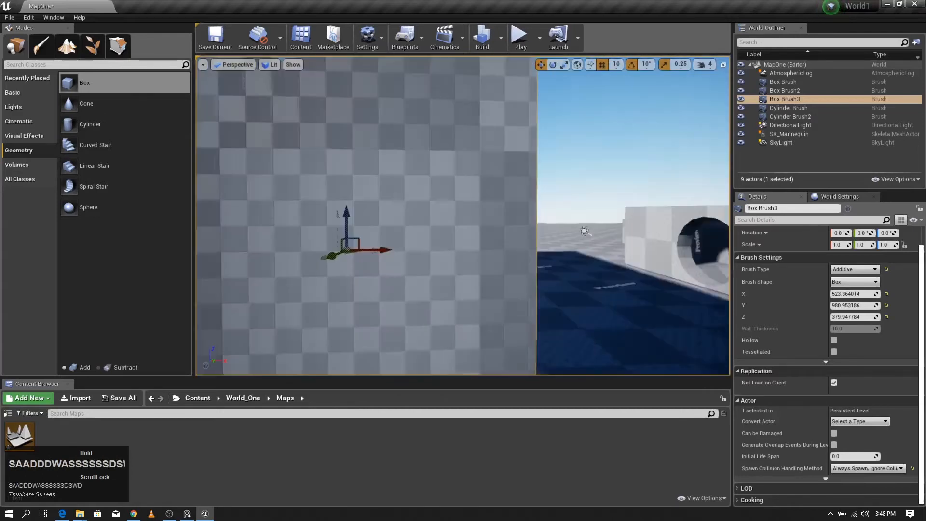
key(d)
right_drag(649, 207, 622, 213)
right_drag(498, 215, 523, 262)
Step: Make the large box brush hollow
scroll(498, 215, down, 3)
click(835, 340)
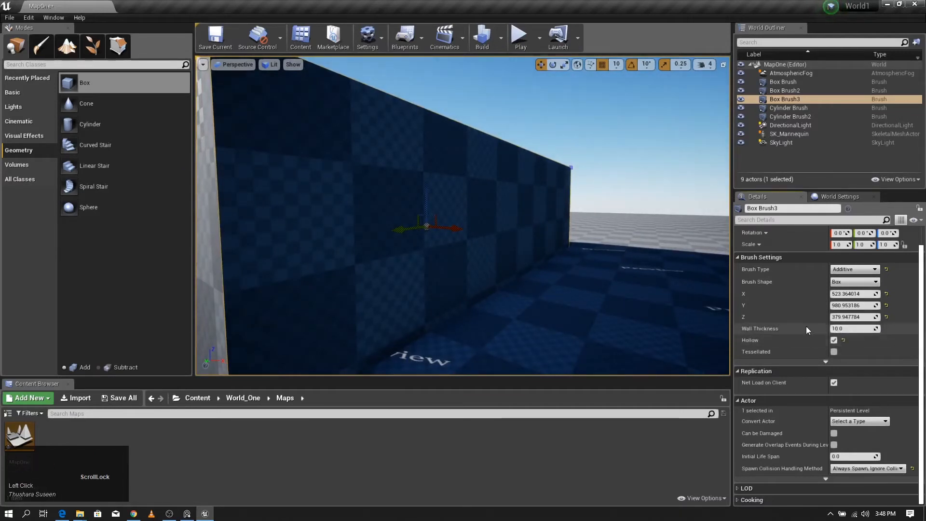
Step: Inspect the inside walls, floor and ceiling of the hollowed box
key(w)
key(w)
key(w)
right_drag(569, 251, 663, 245)
key(w)
key(w)
key(w)
key(w)
key(s)
key(d)
key(w)
key(a)
key(a)
key(w)
key(d)
Step: Set the hollow box's wall thickness to about 42
right_drag(571, 274, 548, 283)
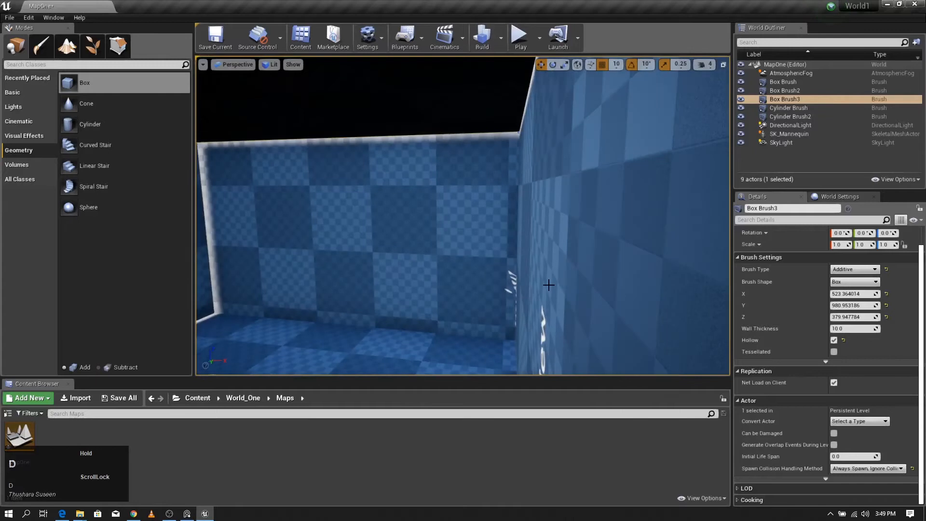
drag(838, 329, 839, 329)
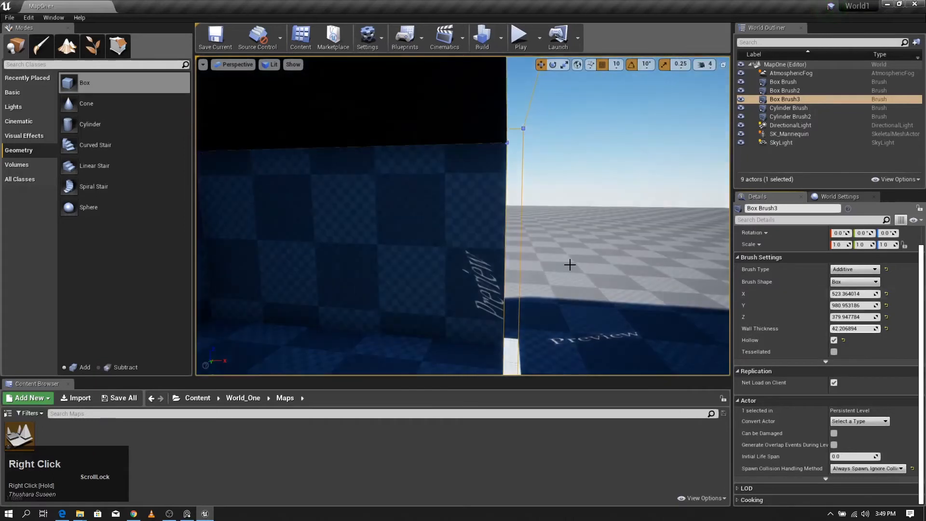
Step: Place a box brush in front of the hollow box's end wall, sized about 117 in X and 74 in Y
key(a)
mouse_move(569, 264)
right_down()
mouse_move(661, 264)
mouse_move(323, 260)
mouse_move(552, 262)
right_up()
key(d)
key(d)
key(d)
key(w)
key(d)
key(w)
key(d)
key(d)
key(d)
key(s)
key(a)
key(d)
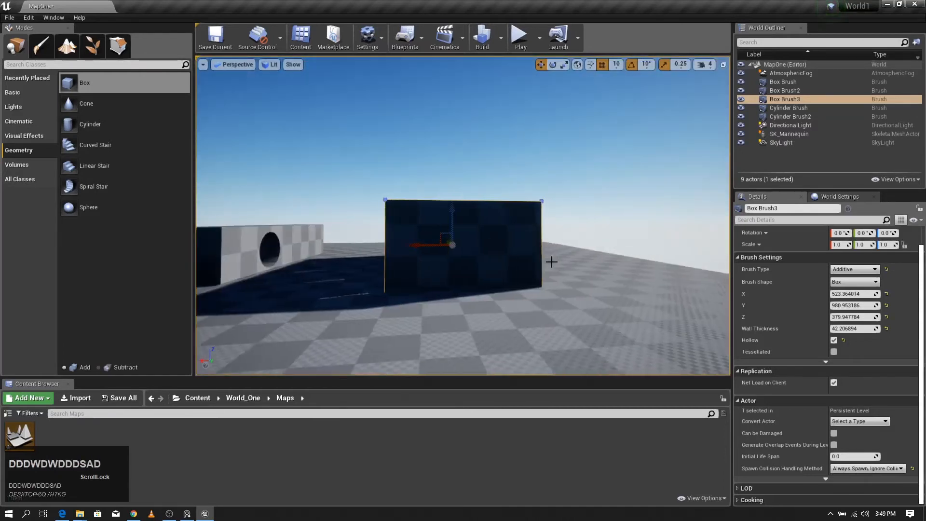
mouse_move(79, 83)
mouse_down()
mouse_move(140, 99)
mouse_move(473, 264)
mouse_move(496, 258)
mouse_up()
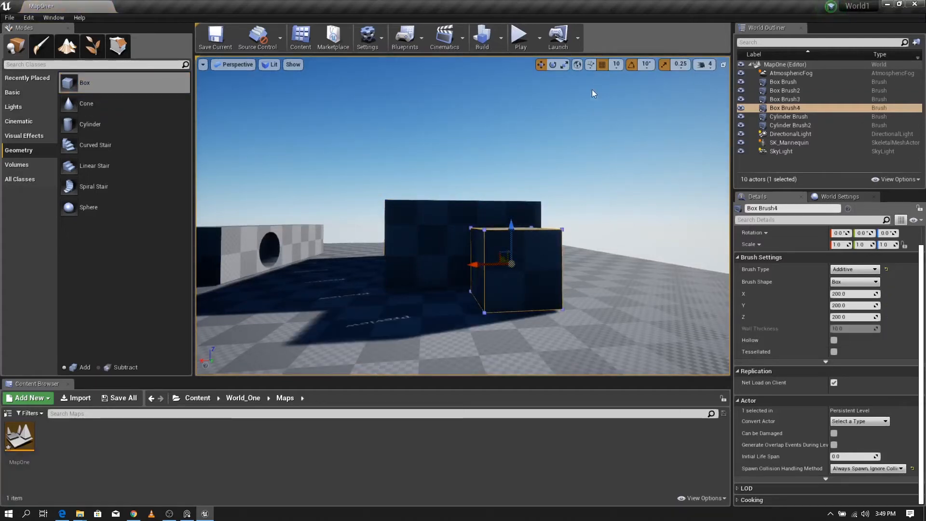
drag(848, 308, 825, 308)
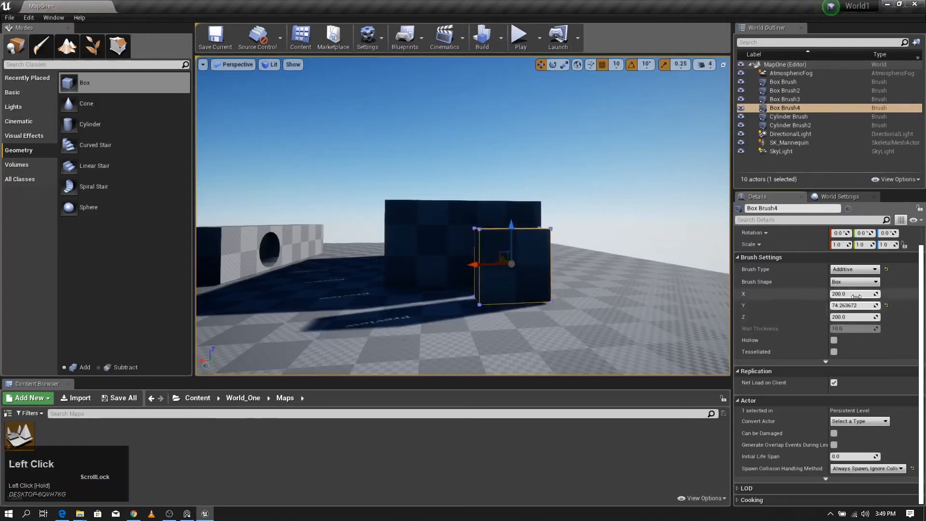
drag(851, 293, 832, 294)
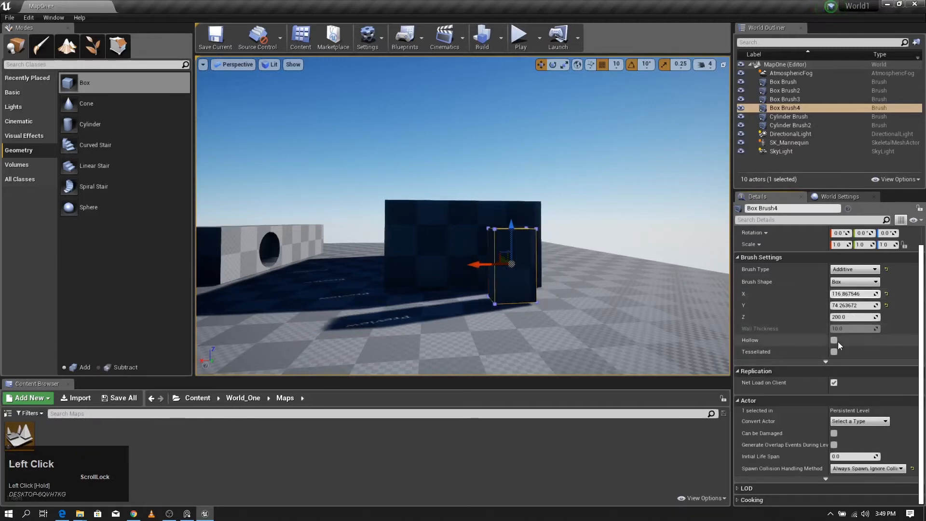
Step: Change the small box brush to Subtractive and move it into the hollow box's end wall to cut a doorway at floor level
click(856, 269)
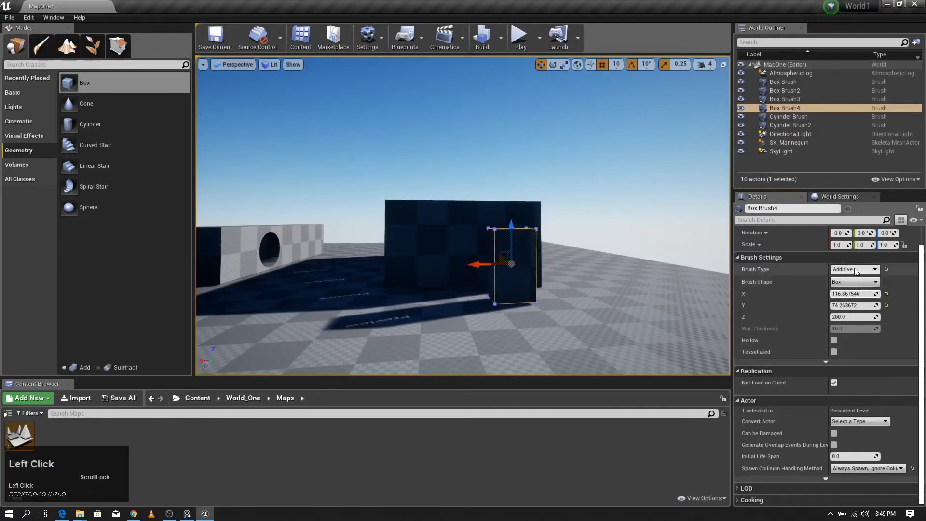
click(858, 283)
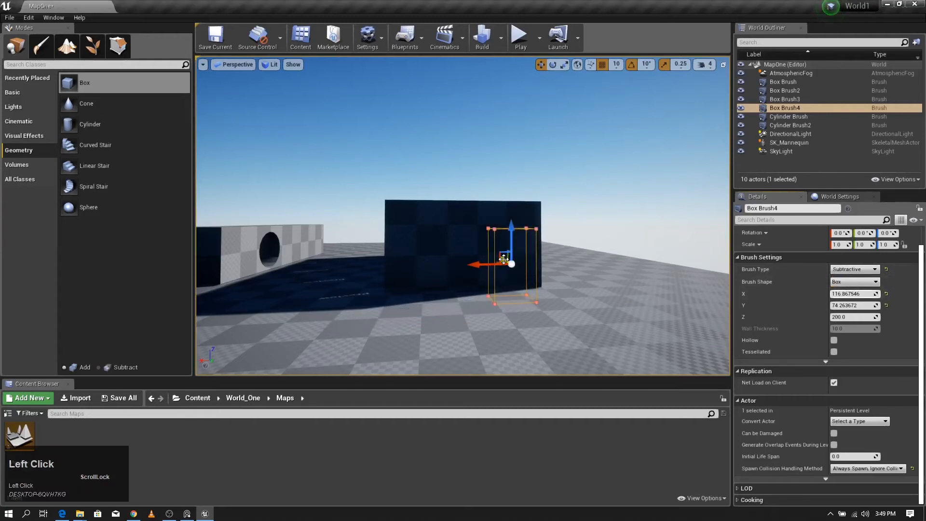
drag(502, 259, 492, 253)
right_drag(571, 265, 603, 271)
key(w)
key(w)
key(w)
key(w)
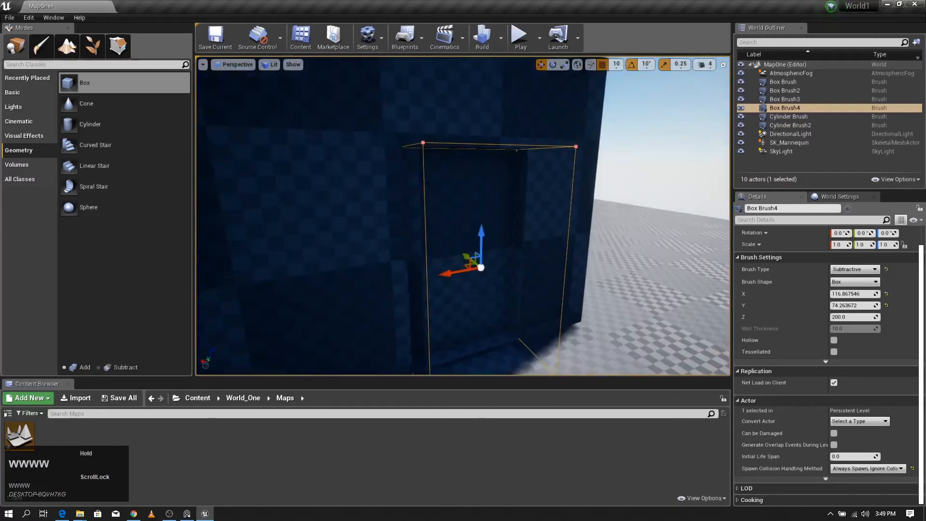
drag(466, 257, 448, 247)
right_drag(654, 254, 528, 216)
drag(519, 202, 520, 208)
Step: Inspect the doorway by going through it and looking around the hollow room
right_drag(632, 291, 529, 324)
key(w)
key(w)
key(s)
key(d)
key(d)
key(w)
key(w)
key(w)
key(w)
key(s)
key(s)
key(d)
key(w)
key(s)
key(s)
key(s)
key(s)
key(w)
key(a)
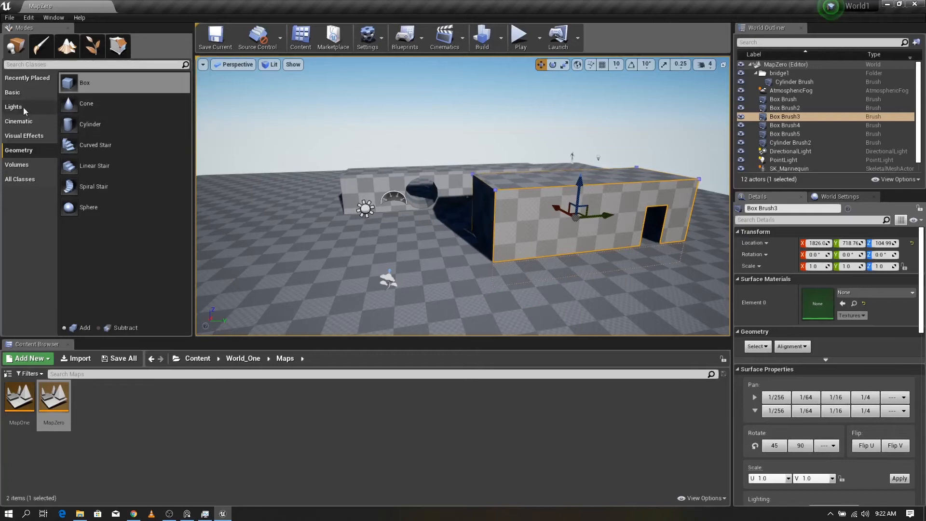
Step: Place a box brush on the floor in front of the hollow room and a linear stair brush beside it
click(119, 48)
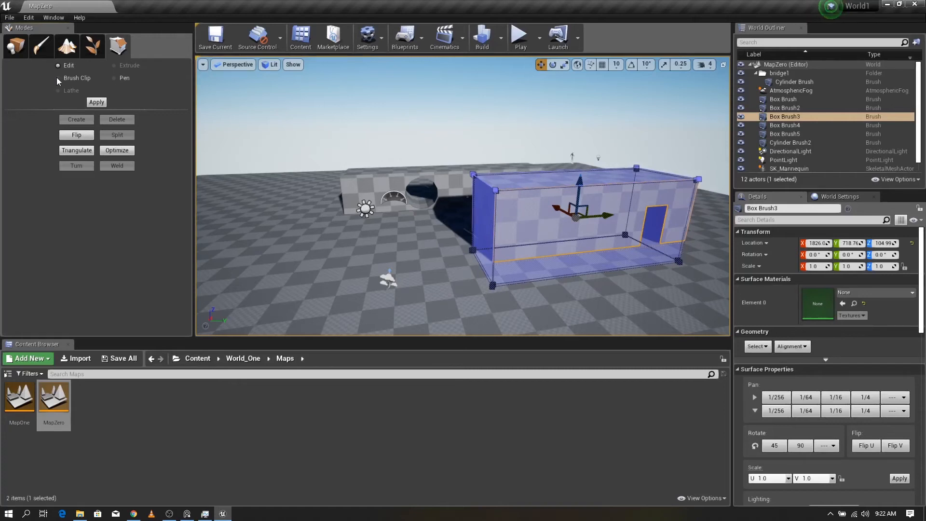
click(16, 46)
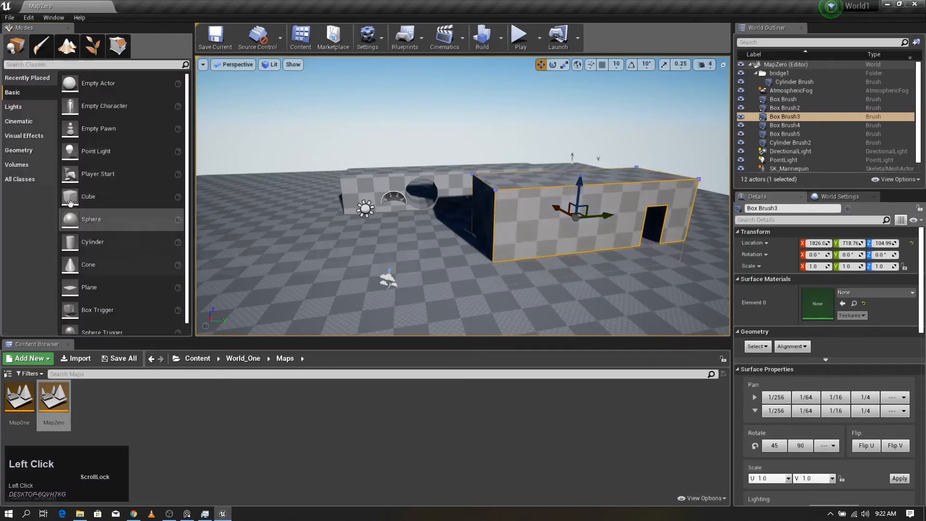
click(19, 150)
mouse_move(72, 83)
mouse_down()
mouse_move(227, 130)
mouse_move(448, 321)
mouse_move(605, 323)
mouse_up()
right_drag(545, 276, 588, 302)
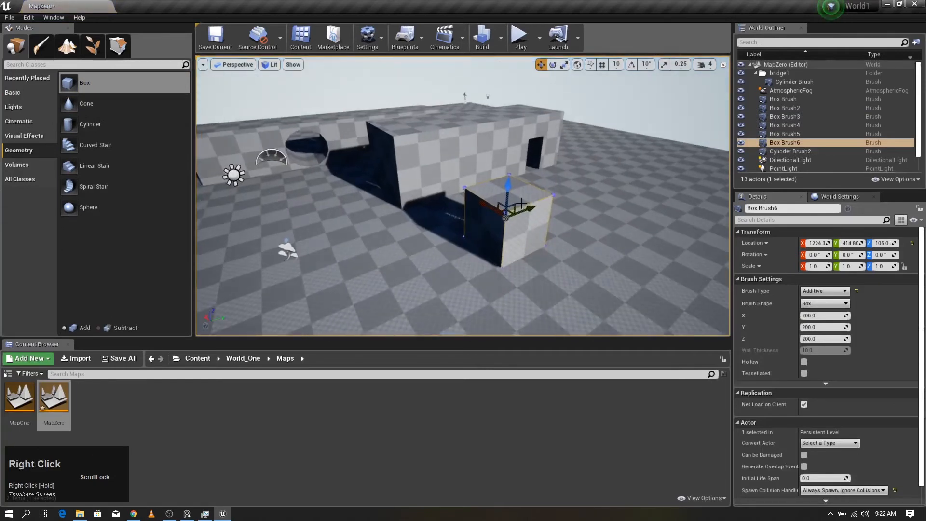
mouse_move(87, 165)
mouse_down()
mouse_move(623, 249)
mouse_move(673, 266)
mouse_up()
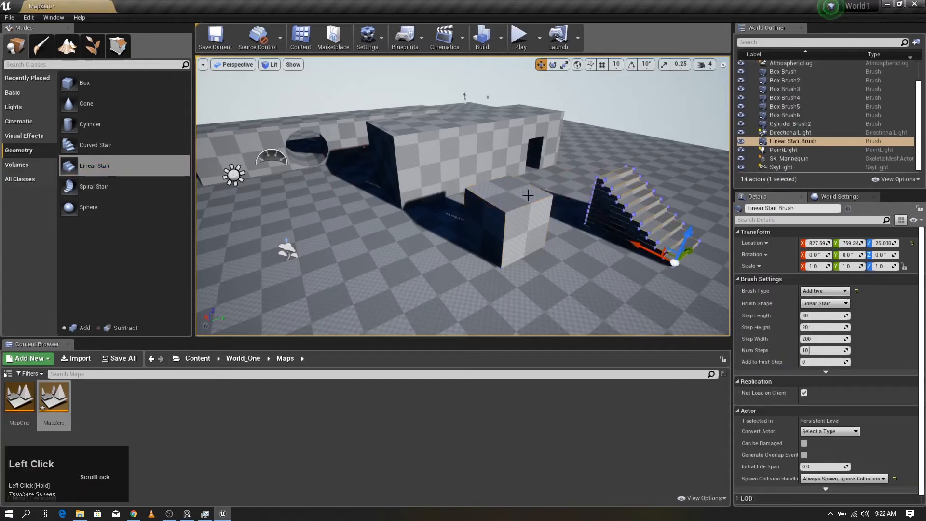
Step: In Geometry Editing mode, slide the box brush's near top corner vertex along Y and pull the adjoining sunlit face outward along X
click(507, 208)
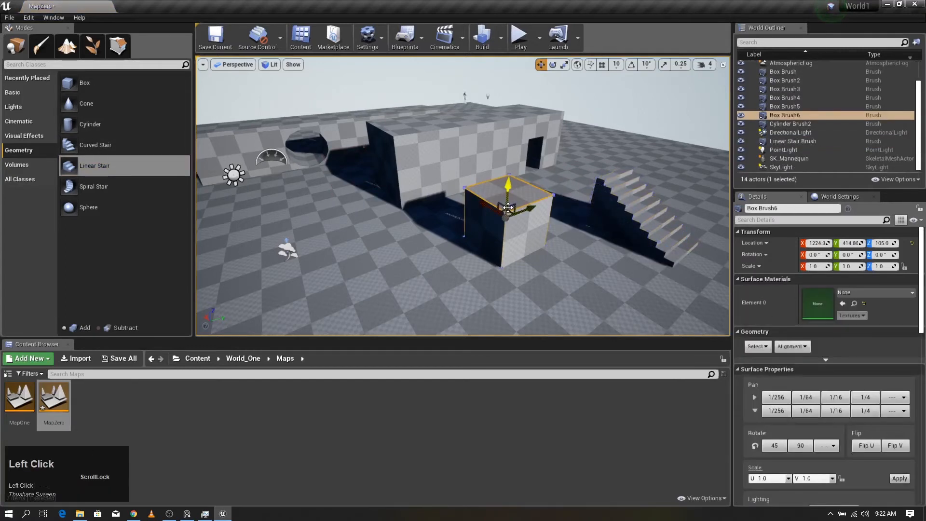
click(119, 46)
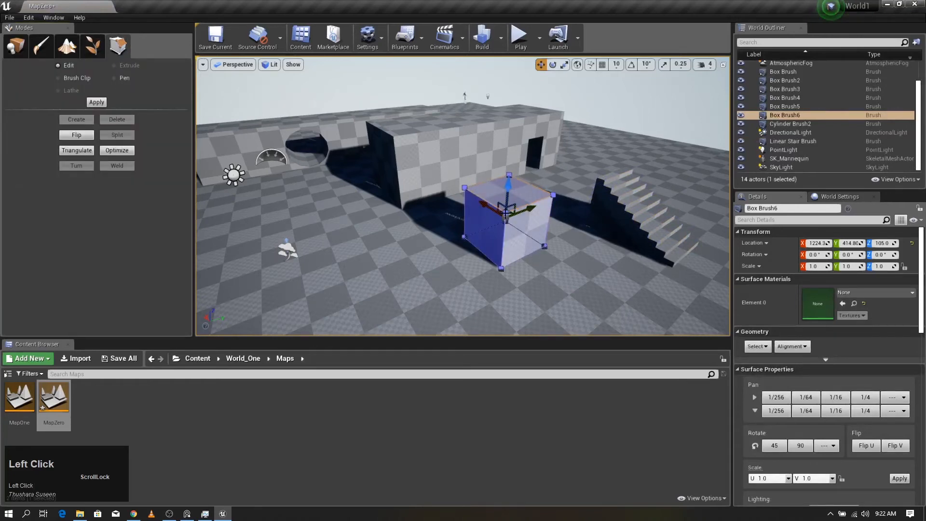
click(506, 213)
drag(530, 205, 498, 220)
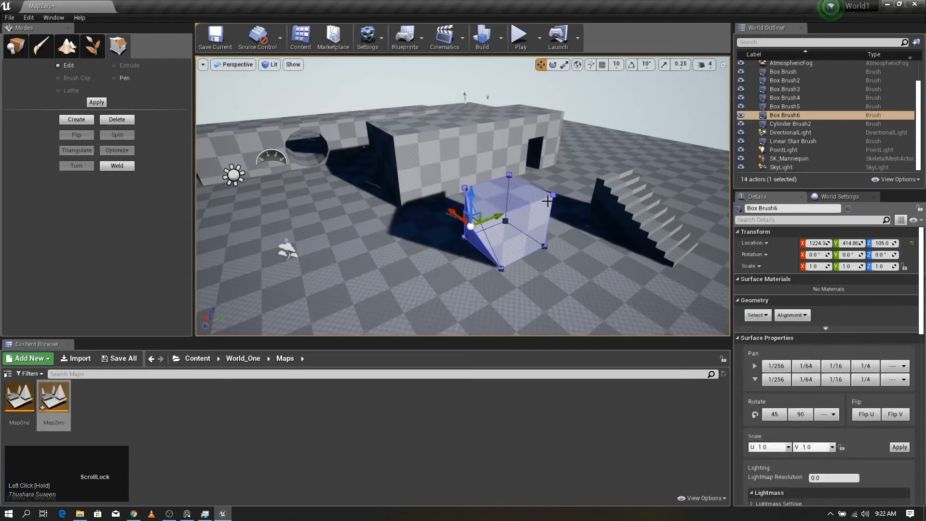
click(515, 210)
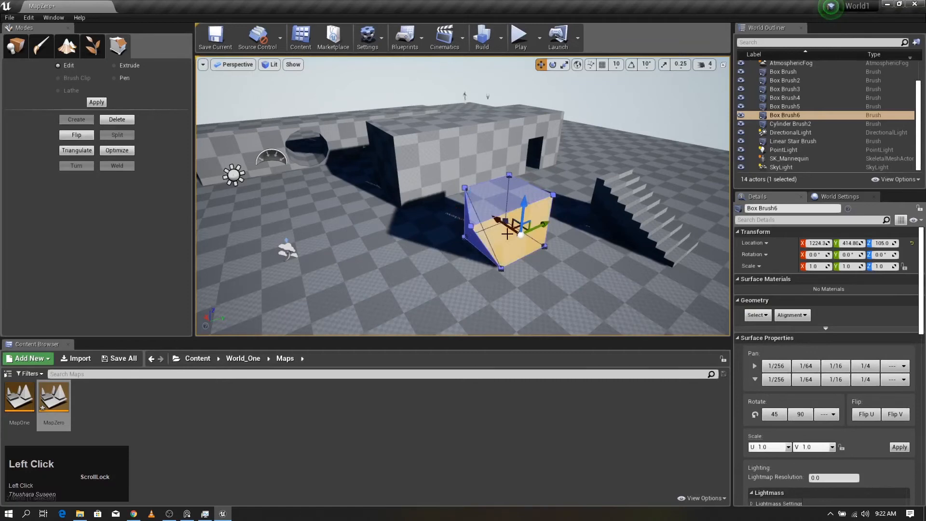
mouse_move(498, 221)
mouse_down()
mouse_move(516, 240)
mouse_move(502, 213)
mouse_up()
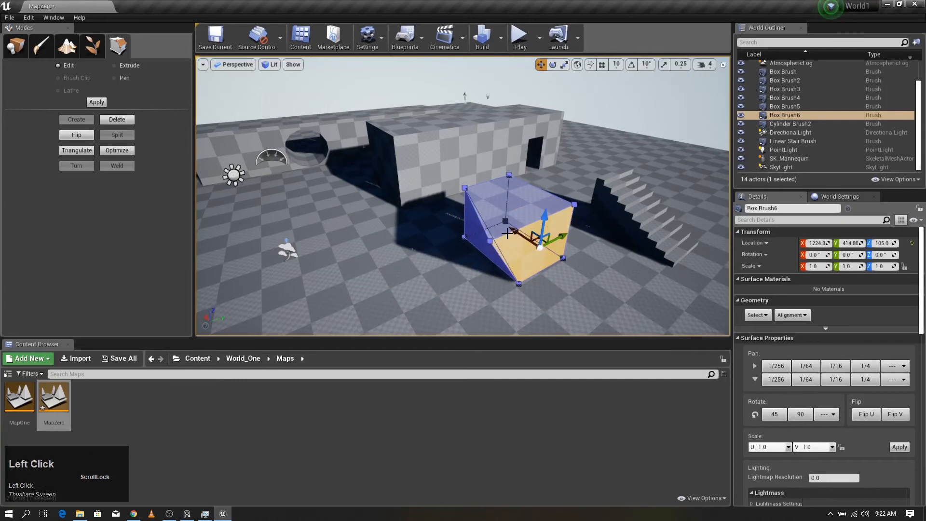
Step: Raise the box brush's far top edge along Z so the top face slopes
mouse_move(512, 233)
right_down()
mouse_move(497, 244)
mouse_move(509, 226)
right_up()
key(w)
key(w)
key(w)
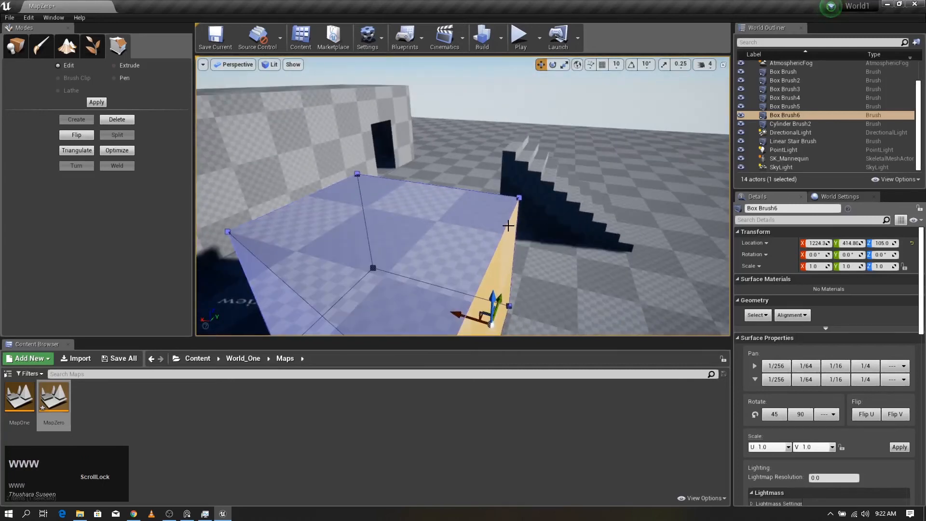
click(506, 224)
click(508, 224)
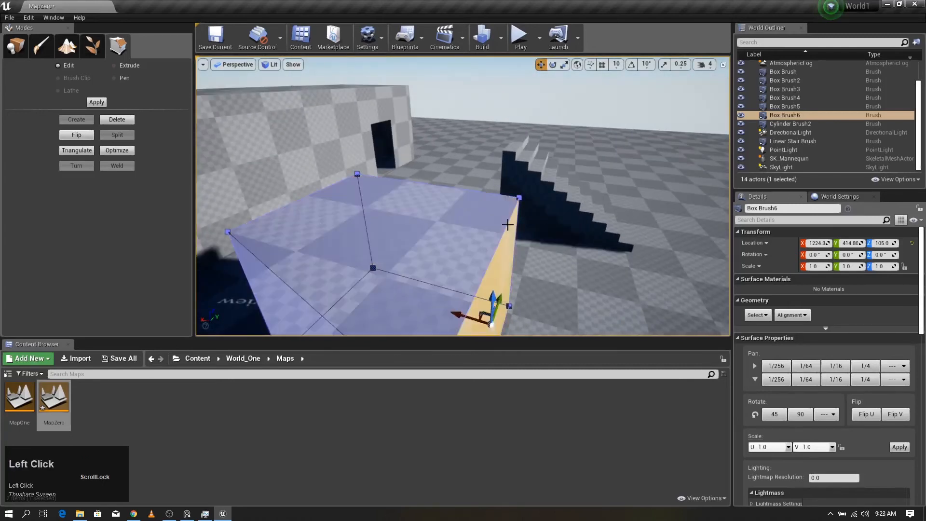
click(459, 188)
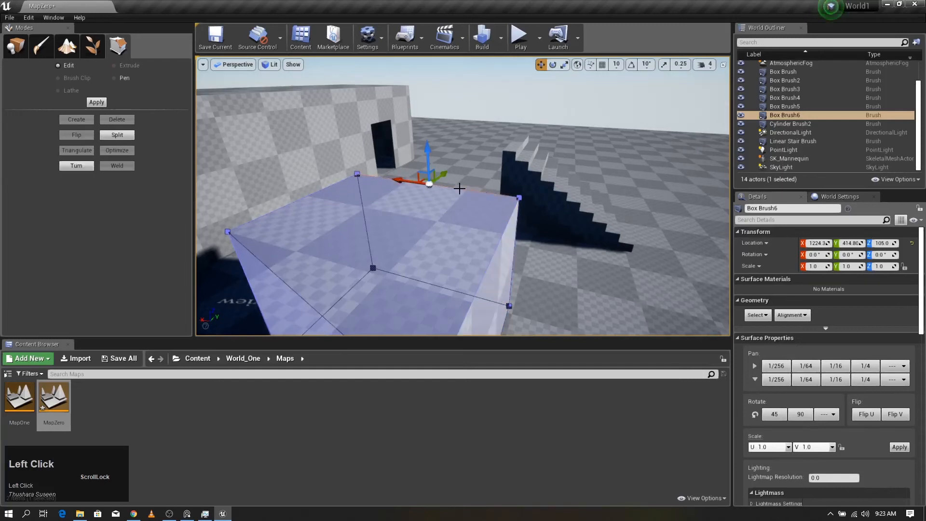
mouse_move(427, 154)
mouse_down()
mouse_move(428, 116)
mouse_move(544, 270)
mouse_up()
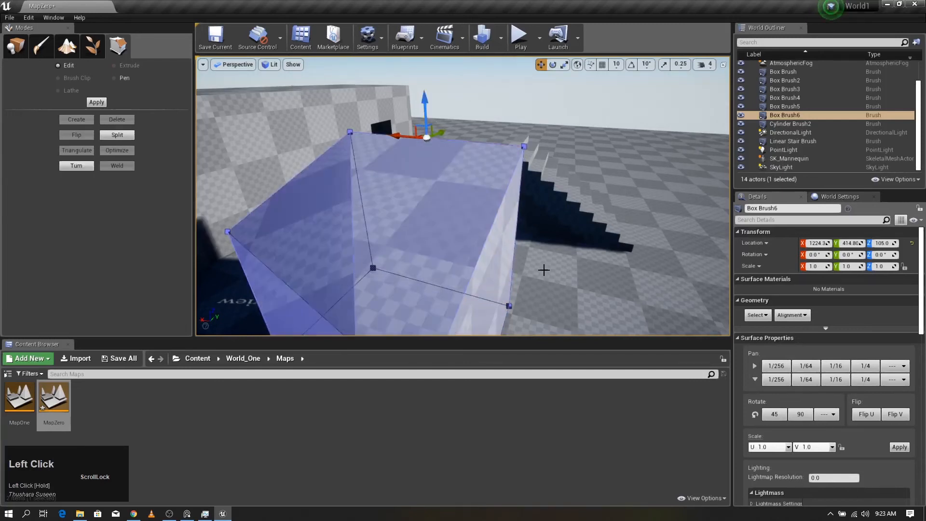
Step: Move the corner vertex at the sunlit-face end of the raised edge along Z to distort the box further
click(523, 147)
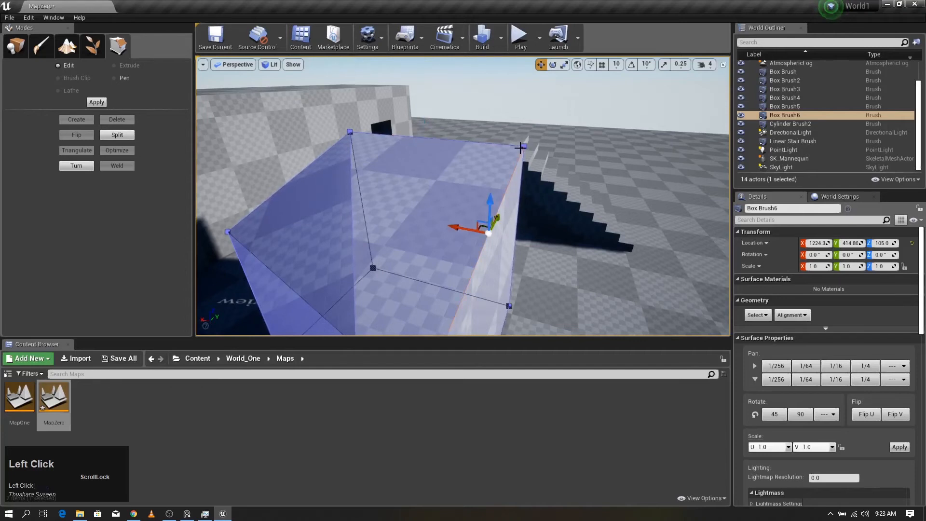
click(524, 146)
mouse_move(526, 123)
mouse_down()
mouse_move(522, 176)
mouse_move(423, 211)
mouse_up()
key(s)
right_drag(455, 218, 289, 223)
key(d)
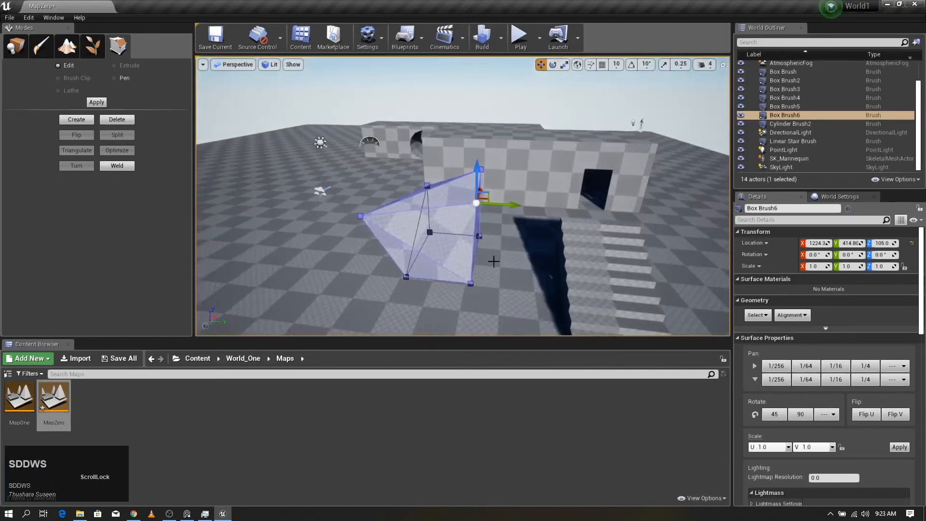
click(494, 261)
click(437, 226)
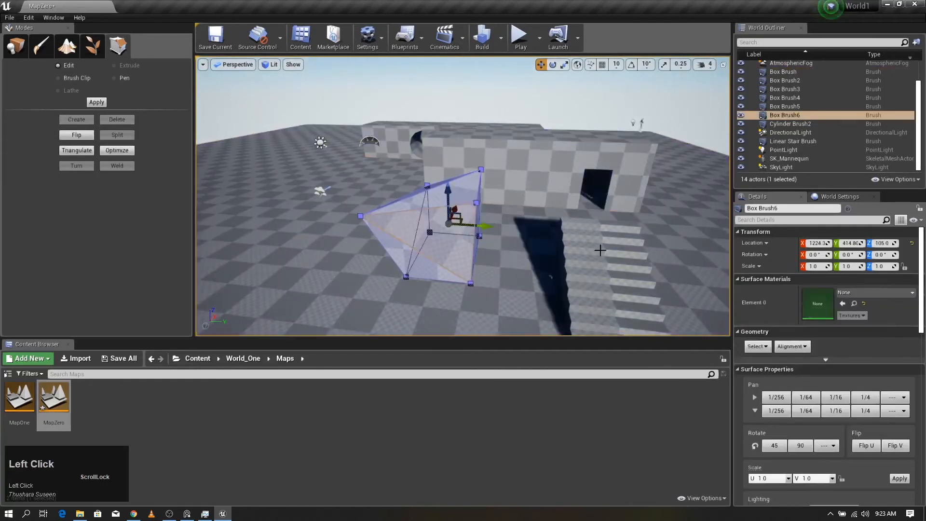
Step: Rotate the linear stair brush about -94° around the Z axis
click(557, 263)
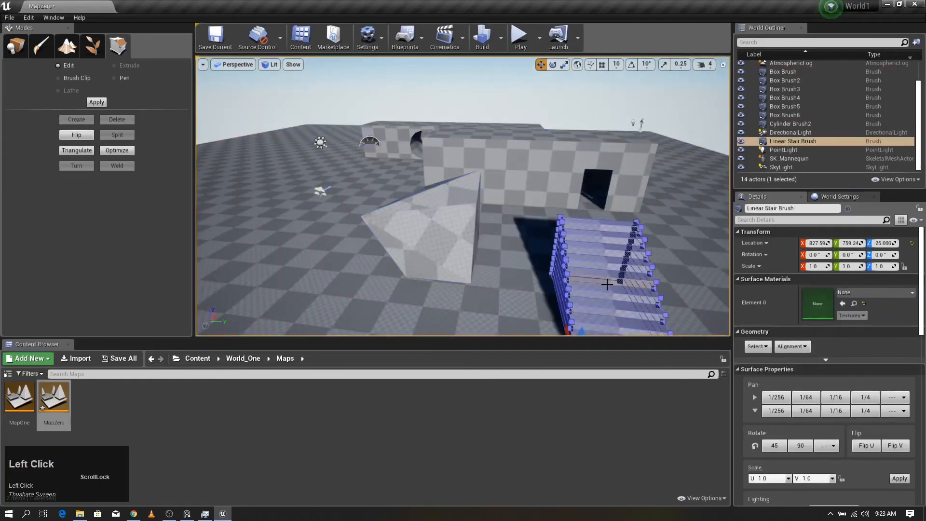
click(552, 64)
mouse_move(564, 305)
right_down()
mouse_move(523, 291)
mouse_move(500, 252)
right_up()
mouse_move(500, 253)
mouse_down()
mouse_move(464, 240)
mouse_move(435, 254)
mouse_up()
drag(524, 274, 499, 267)
mouse_move(438, 275)
right_down()
mouse_move(458, 270)
mouse_move(422, 237)
right_up()
key(w)
key(a)
key(s)
key(w)
key(d)
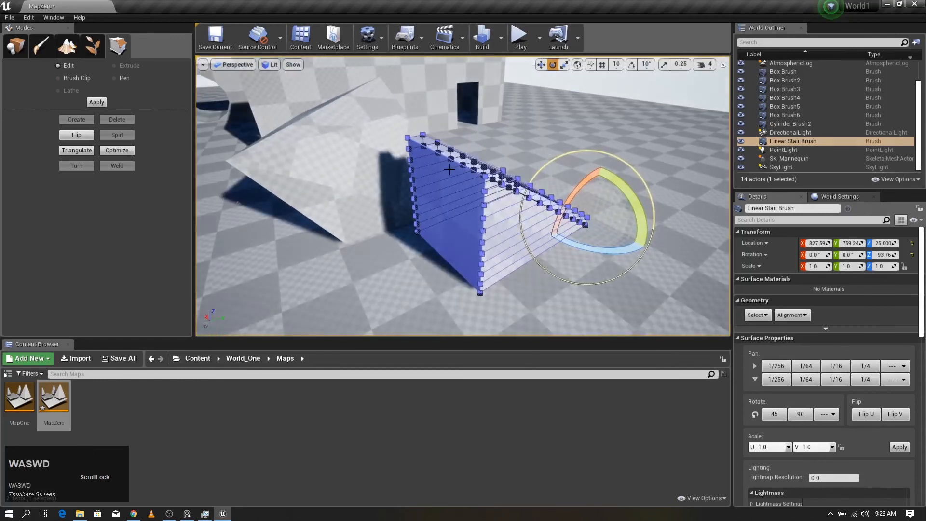
Step: Extrude the tall back face of the stairs outward along X into a long block, using the Extrude tool
click(445, 219)
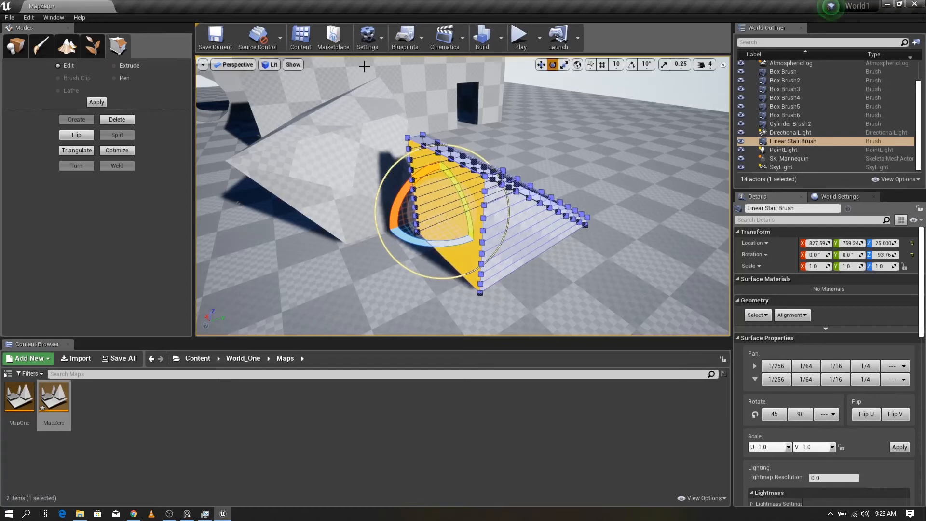
click(114, 66)
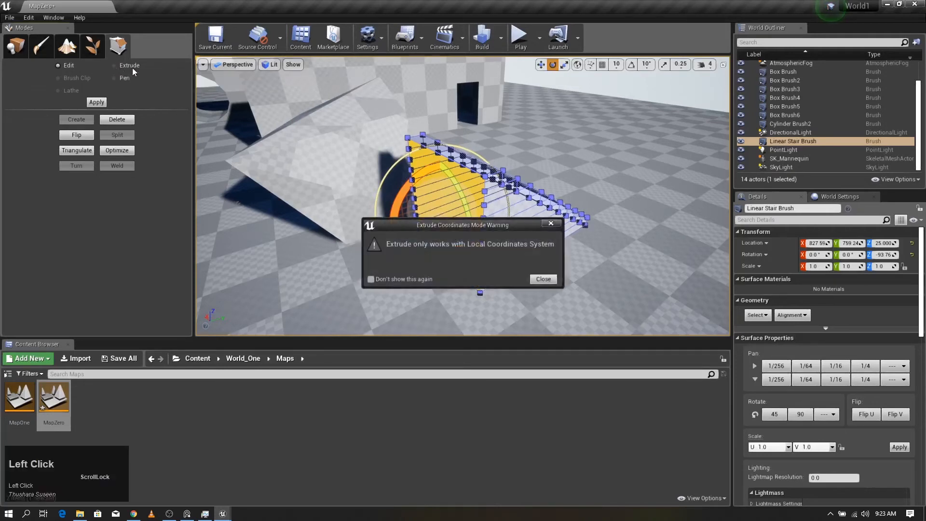
click(543, 279)
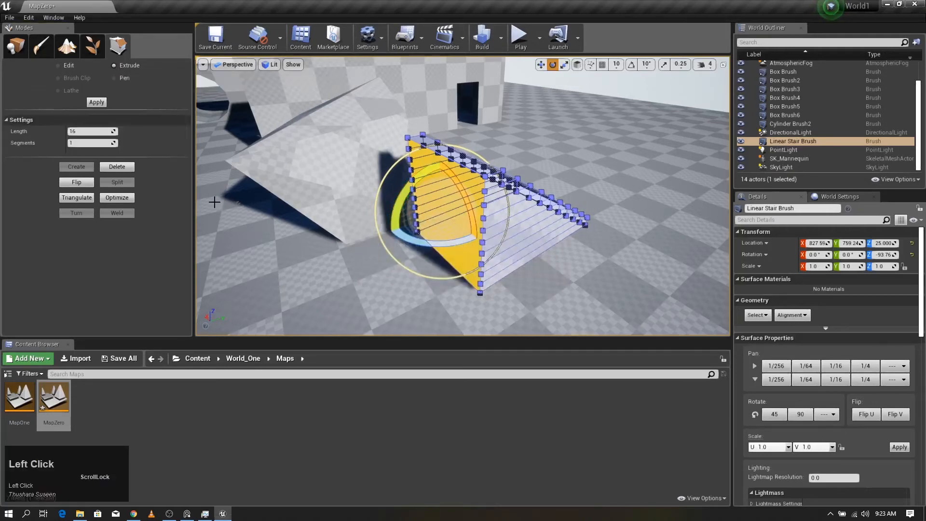
click(541, 64)
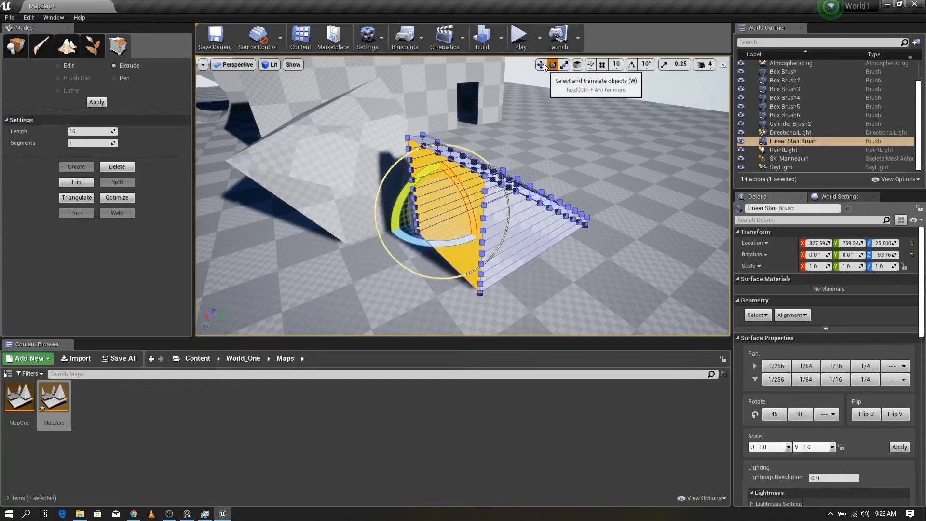
drag(415, 223, 289, 268)
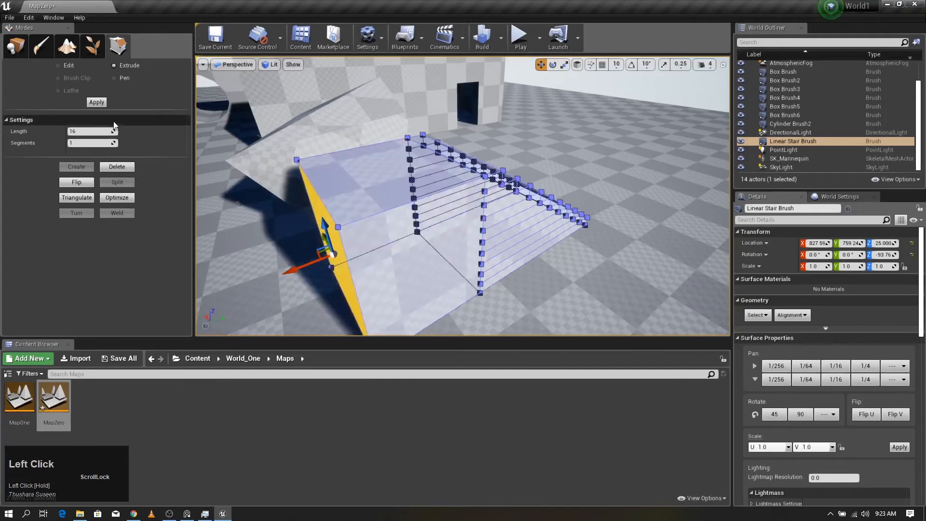
Step: Extrude the end face of the block again with Length 20 and Segments 3
click(81, 131)
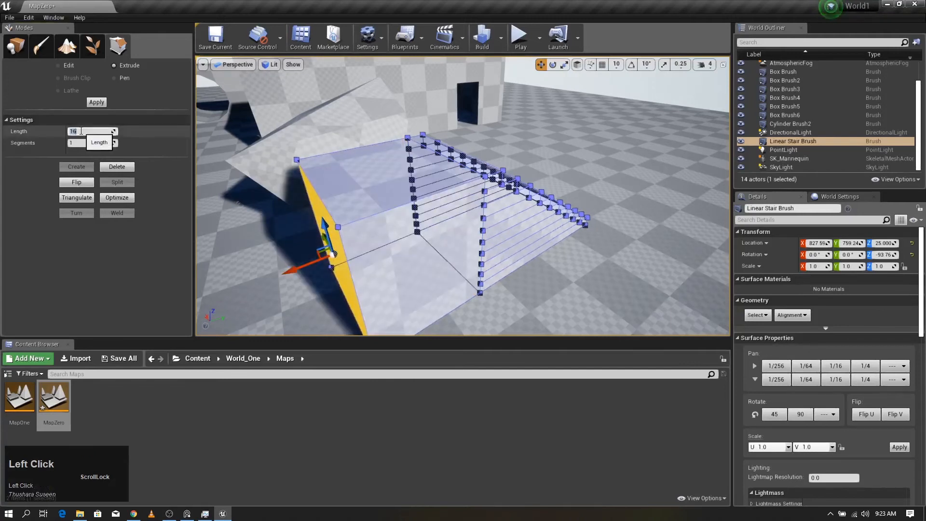
text(20)
click(77, 144)
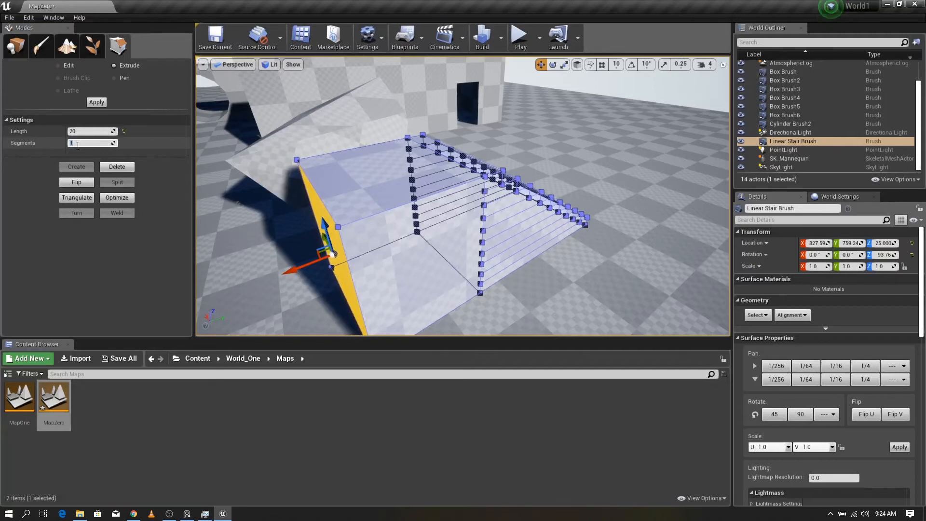
text(3)
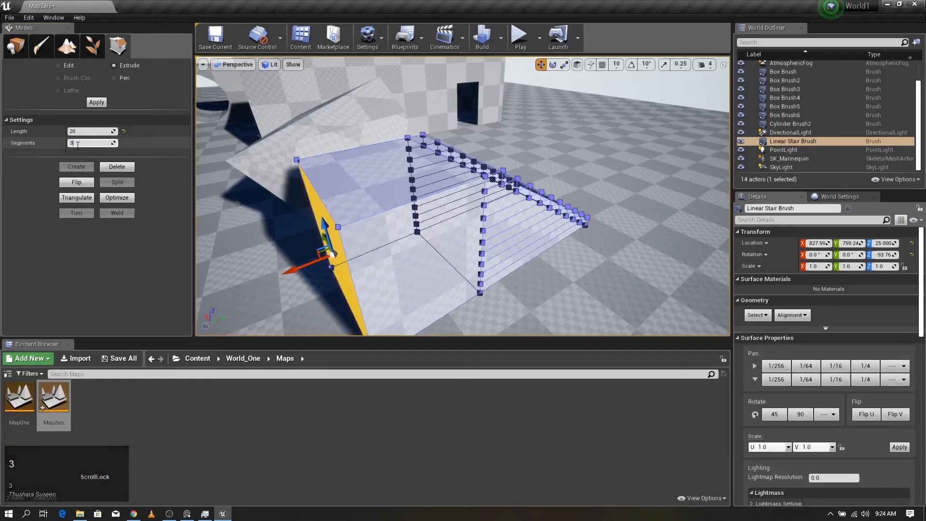
click(97, 102)
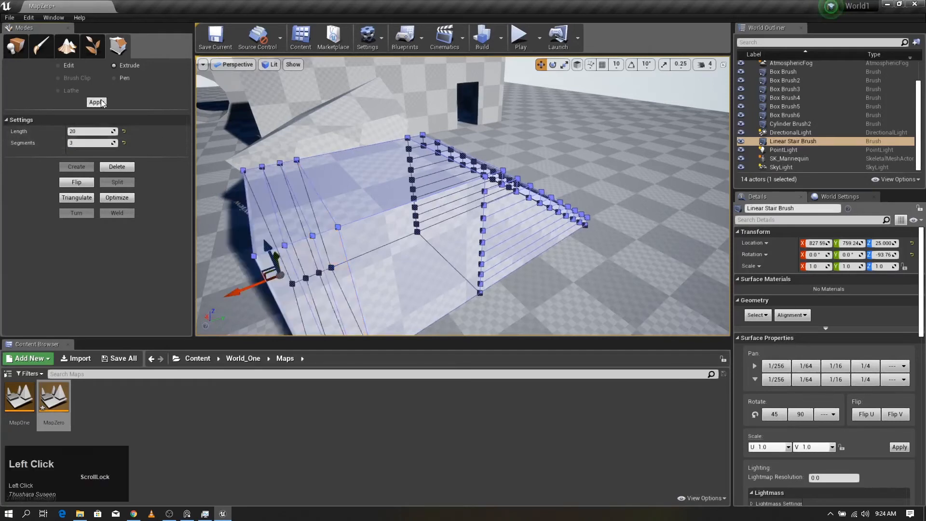
Step: Examine the extruded segments on the stair block from a distance
mouse_move(451, 264)
right_down()
mouse_move(413, 263)
mouse_move(478, 236)
mouse_move(414, 227)
mouse_move(430, 219)
right_up()
key(s)
key(a)
key(a)
key(a)
key(w)
key(d)
click(416, 231)
click(416, 231)
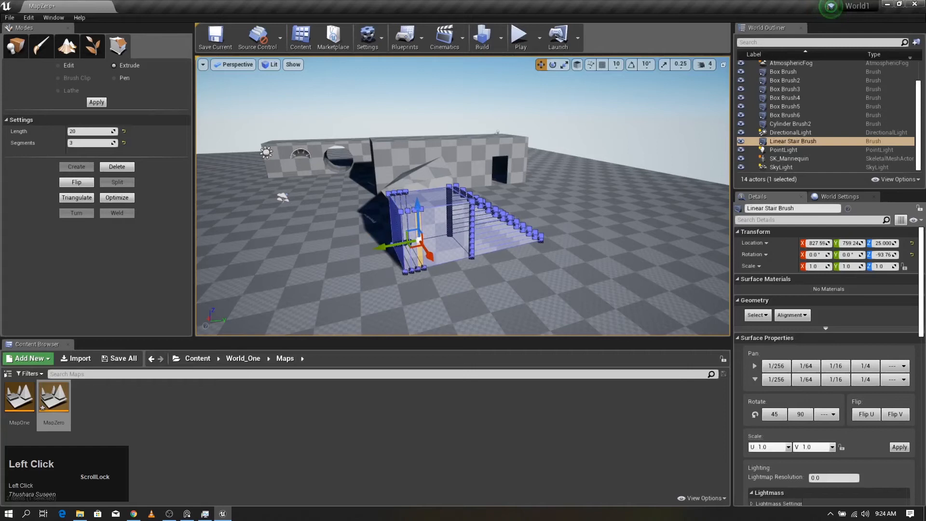
click(552, 284)
Step: Extrude the topmost riser face of the stairs forward along X, out over the lower steps
click(531, 240)
right_drag(568, 205, 569, 205)
key(w)
key(d)
key(w)
right_drag(476, 229, 476, 229)
key(w)
key(d)
click(314, 256)
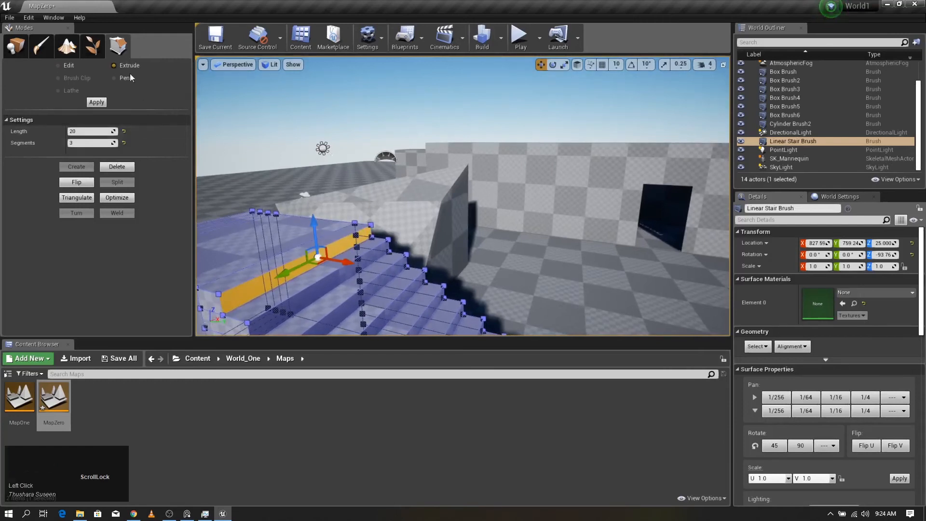
drag(347, 262, 685, 328)
drag(574, 299, 577, 299)
Step: Extend the end face of the overhanging slab farther along X into a long thin beam across the floor
mouse_move(577, 300)
right_down()
mouse_move(627, 302)
mouse_move(705, 342)
mouse_move(689, 328)
mouse_move(574, 299)
right_up()
key(s)
key(d)
key(w)
key(w)
key(w)
drag(331, 203, 639, 247)
right_drag(522, 195, 540, 184)
key(s)
key(d)
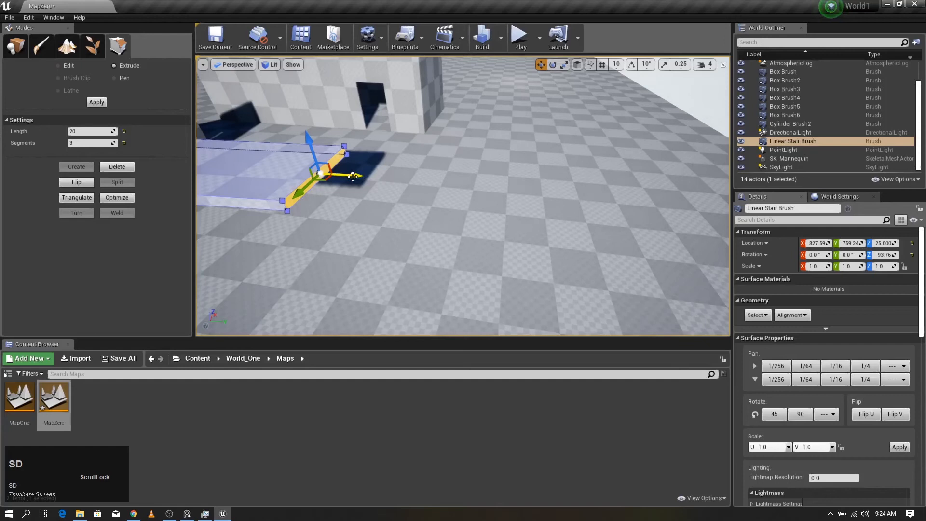
drag(353, 177, 455, 194)
Step: Deselect the stair brush and examine the extended stairs and beam from several sides
click(448, 238)
mouse_move(448, 236)
right_down()
mouse_move(463, 227)
mouse_move(430, 220)
mouse_move(475, 226)
mouse_move(458, 233)
right_up()
click(466, 213)
key(a)
key(s)
key(a)
key(w)
key(a)
key(s)
key(s)
key(s)
key(s)
key(d)
key(a)
key(w)
key(s)
key(a)
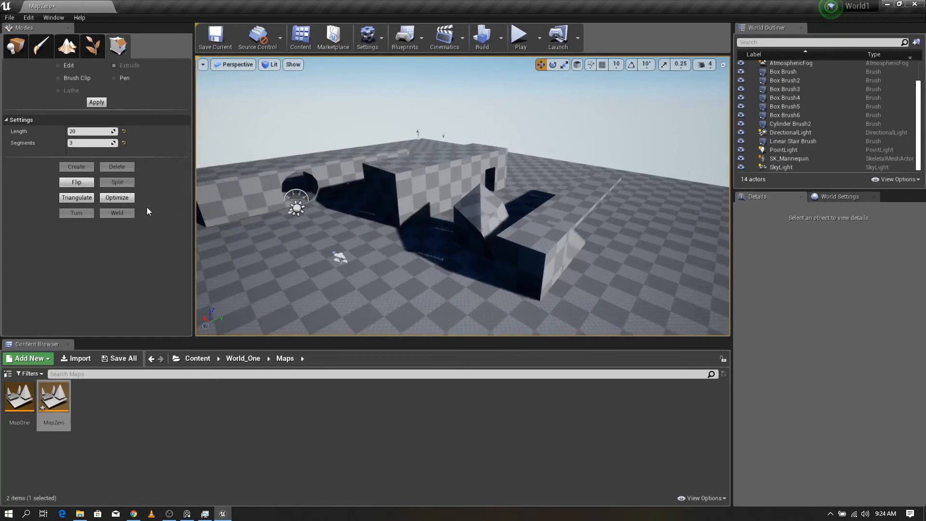
right_drag(449, 275, 482, 278)
key(d)
key(s)
key(d)
key(w)
right_drag(300, 235, 305, 236)
key(w)
key(d)
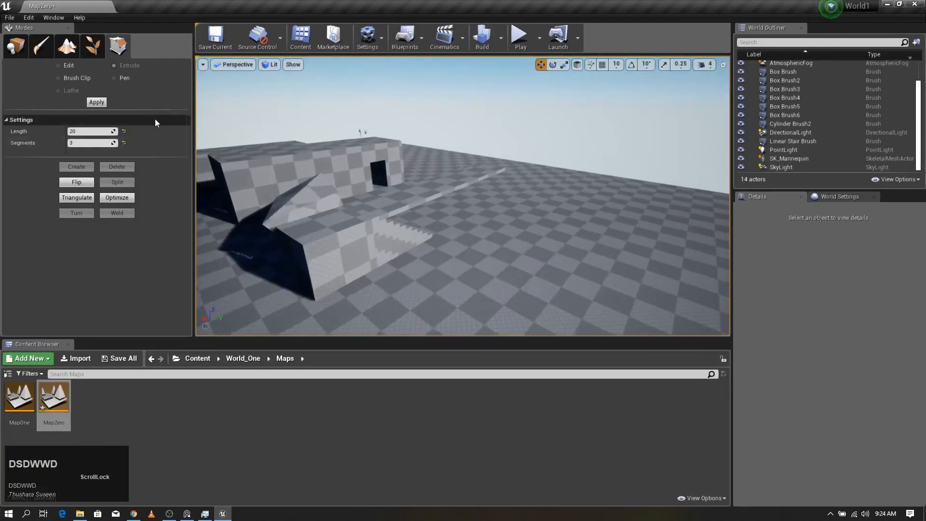
Step: Place a new box brush on the open floor beyond the stairs
click(21, 46)
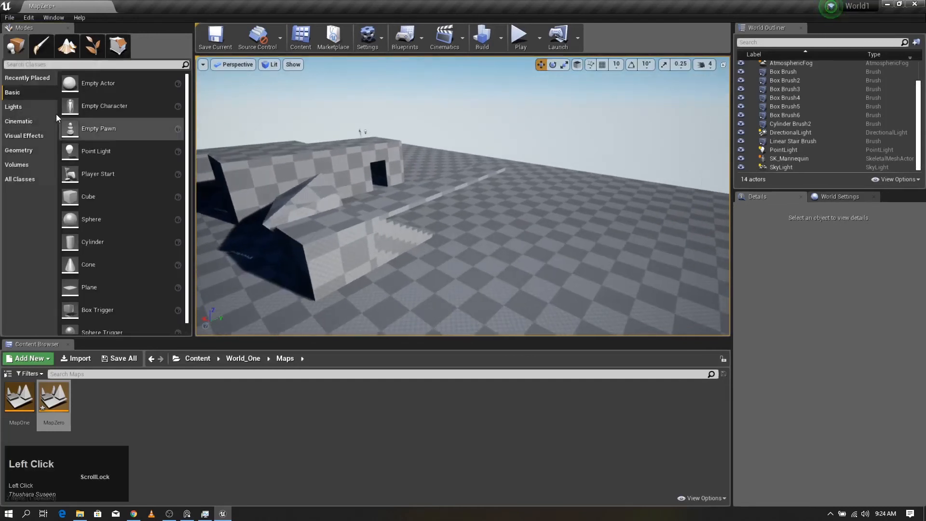
click(18, 150)
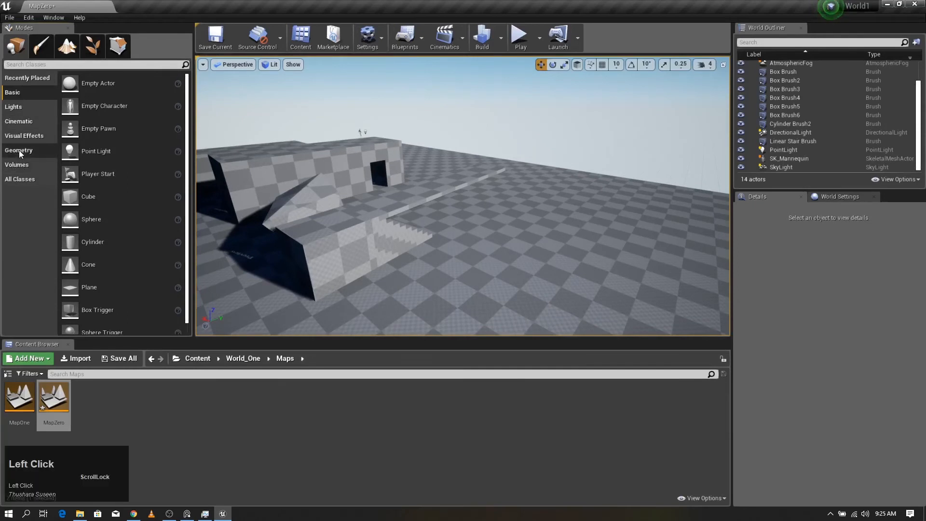
mouse_move(70, 83)
mouse_down()
mouse_move(511, 270)
mouse_move(499, 268)
mouse_up()
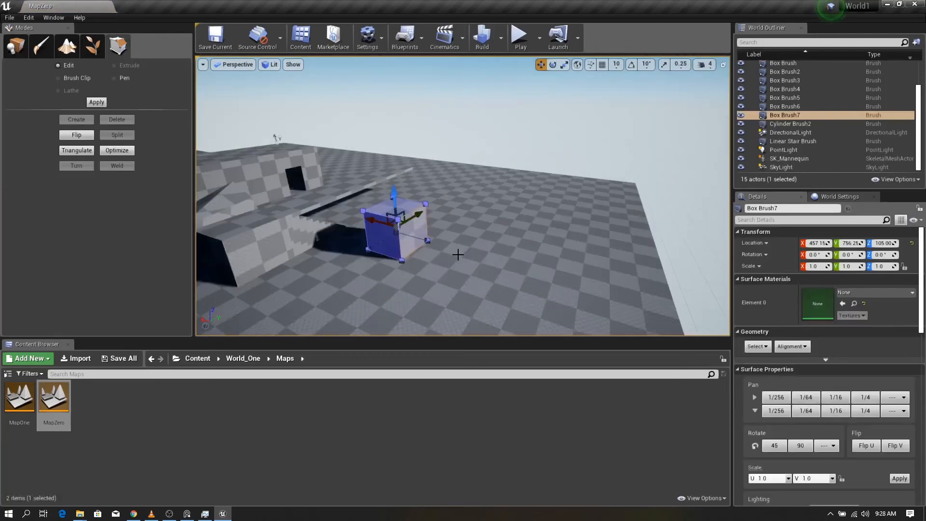
Step: Delete the top and bottom vertices of the new box brush's near vertical edge in Geometry Editing mode
click(399, 234)
mouse_move(401, 231)
right_down()
mouse_move(422, 253)
mouse_move(390, 253)
right_up()
key(w)
key(a)
key(w)
click(386, 261)
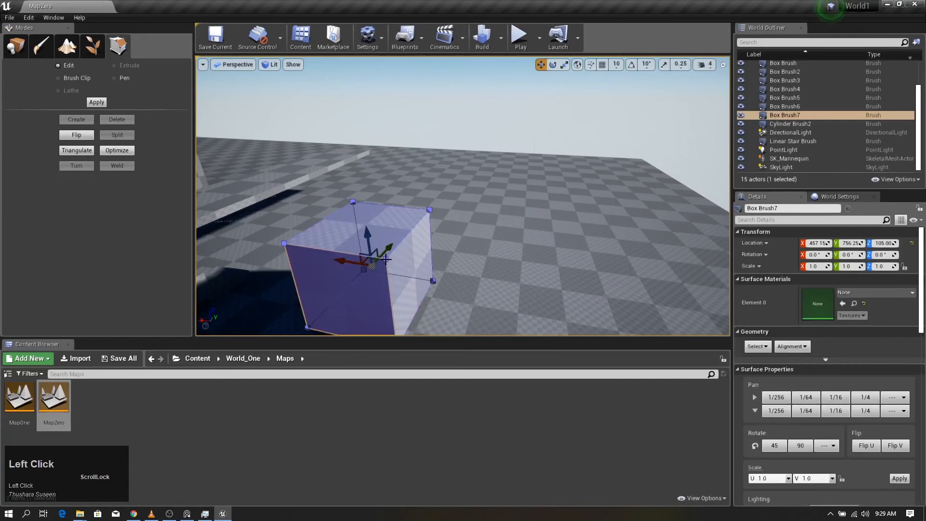
click(388, 260)
scroll(389, 260, down, 3)
right_drag(388, 260, 433, 264)
shift+click(429, 247)
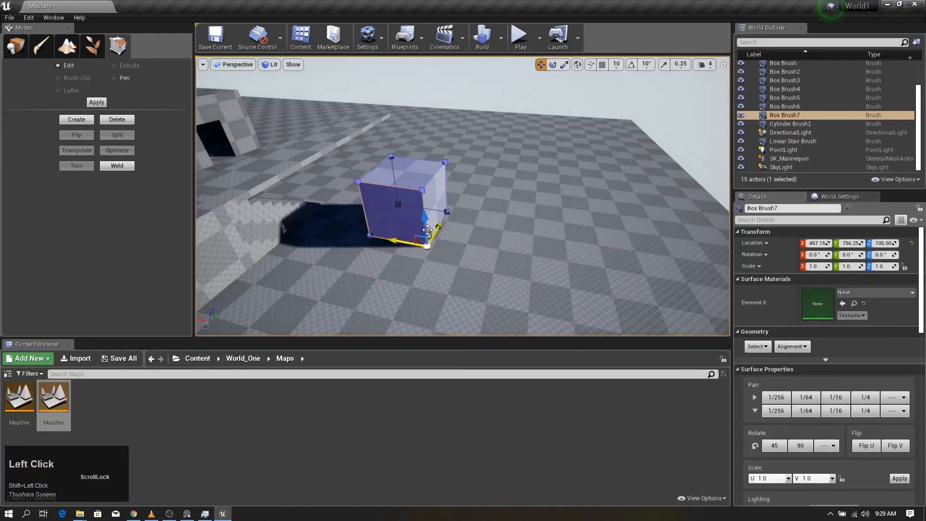
ctrl+click(422, 191)
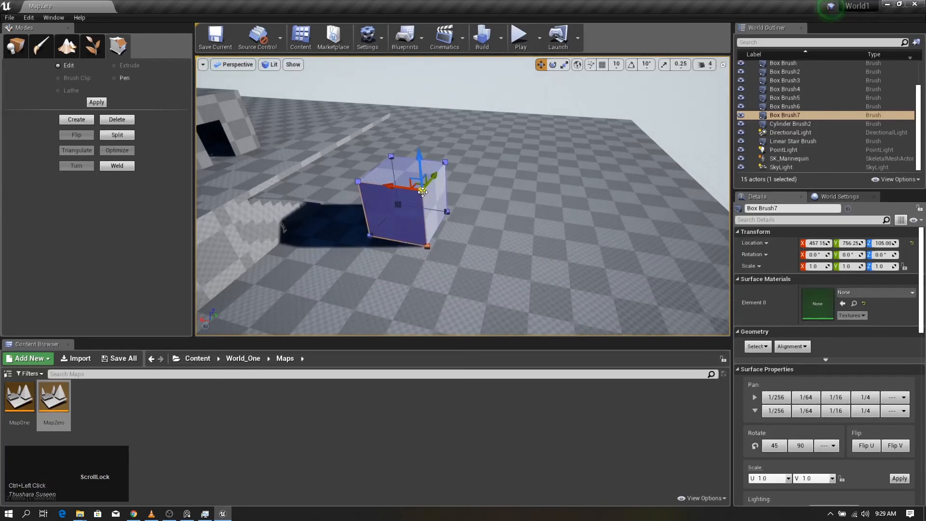
key(Delete)
Step: Create a new face on the cut box brush from the four corner vertices of its open side
mouse_move(417, 98)
right_down()
mouse_move(424, 104)
mouse_move(369, 98)
mouse_move(344, 111)
mouse_move(363, 112)
right_up()
key(w)
key(w)
key(w)
key(s)
key(d)
key(w)
key(d)
key(s)
key(a)
key(w)
key(s)
click(334, 151)
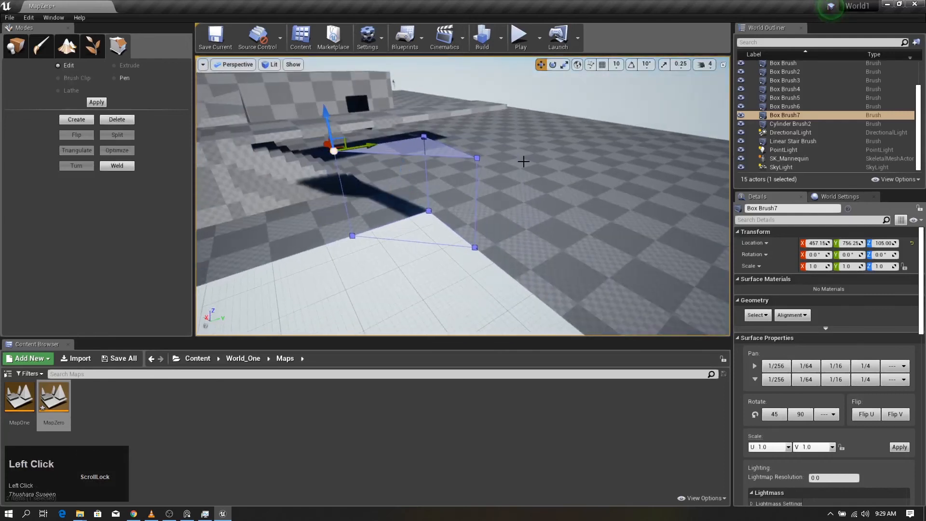
ctrl+click(476, 158)
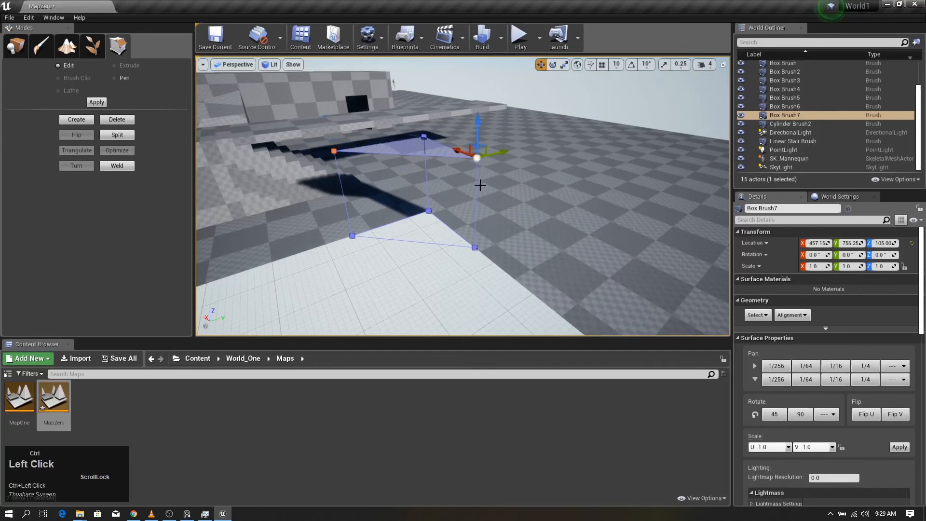
ctrl+click(474, 248)
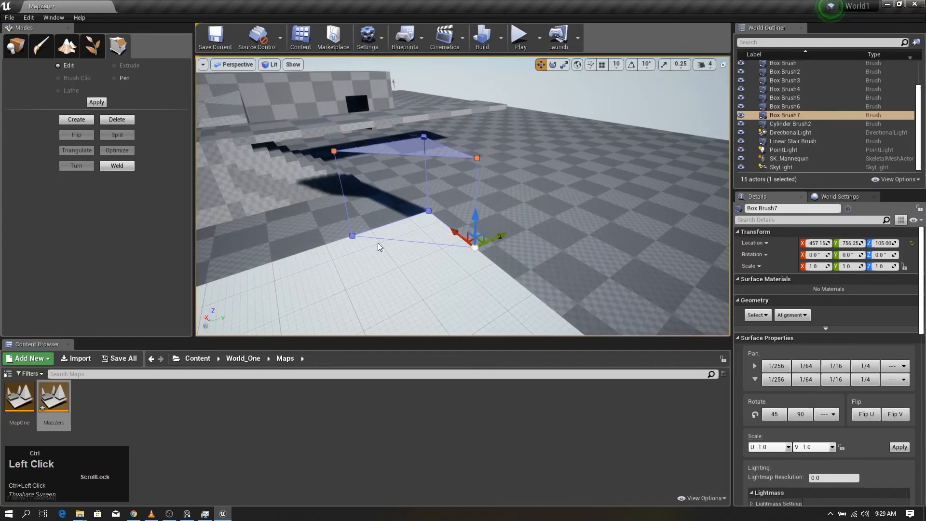
ctrl+click(353, 236)
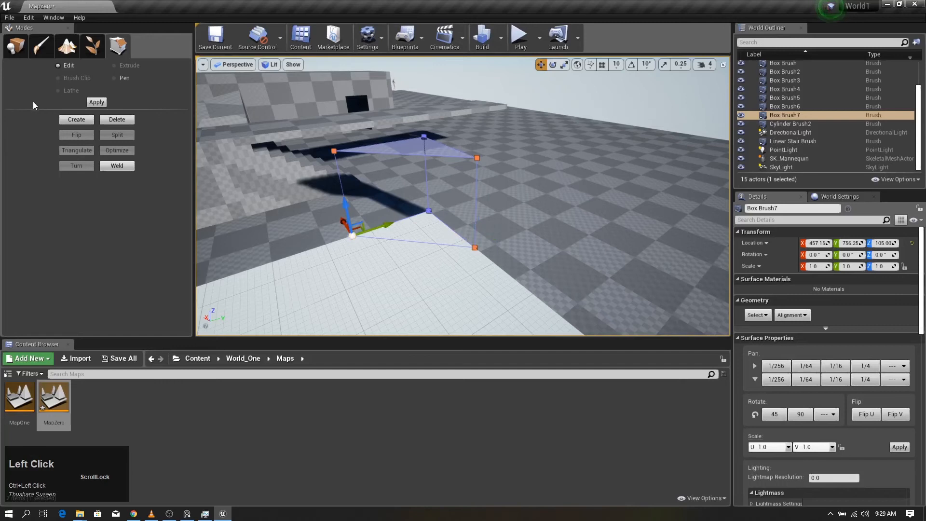
click(69, 120)
Step: Examine the closed triangular brush and its new face from several sides
mouse_move(569, 223)
right_down()
mouse_move(540, 226)
mouse_move(534, 174)
right_up()
key(w)
key(d)
key(w)
key(s)
key(s)
key(w)
key(w)
mouse_move(463, 196)
right_down()
mouse_move(463, 159)
mouse_move(458, 212)
mouse_move(410, 208)
mouse_move(424, 208)
right_up()
key(s)
key(a)
key(w)
key(a)
key(s)
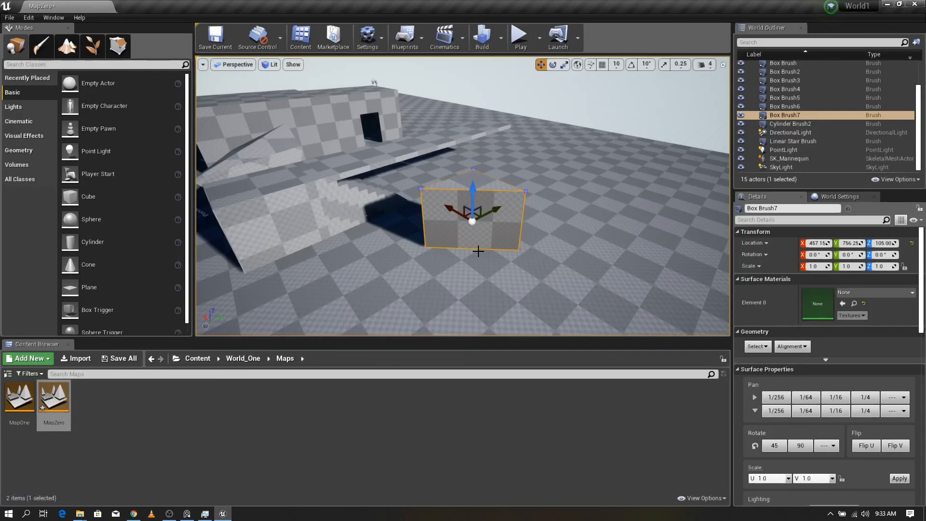
Step: Search the whole project content for "mater" and apply the M_Brick_Clay_New material to the triangular brush
right_drag(538, 167, 471, 149)
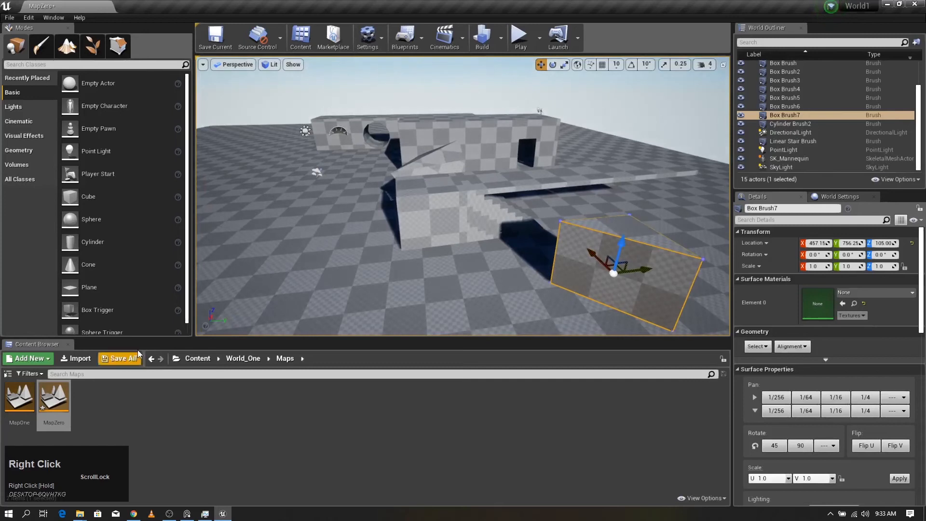
click(195, 361)
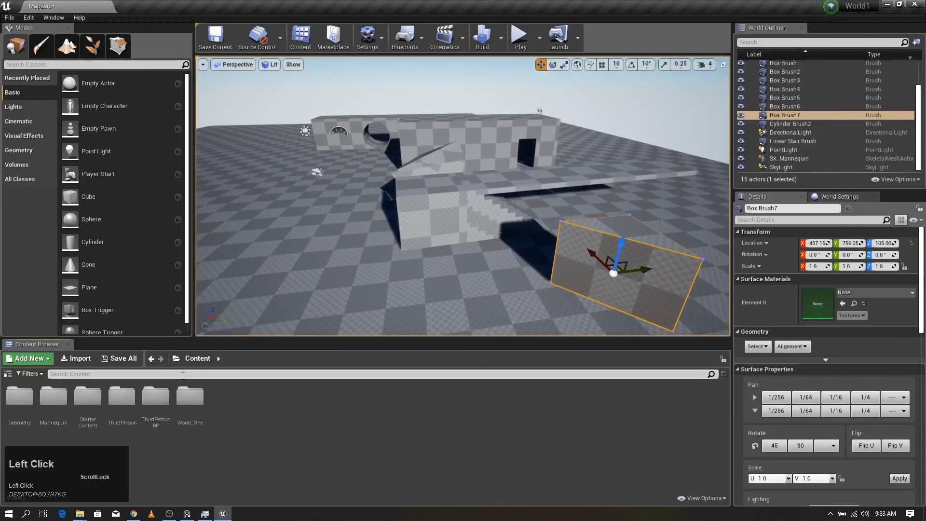
text(mater)
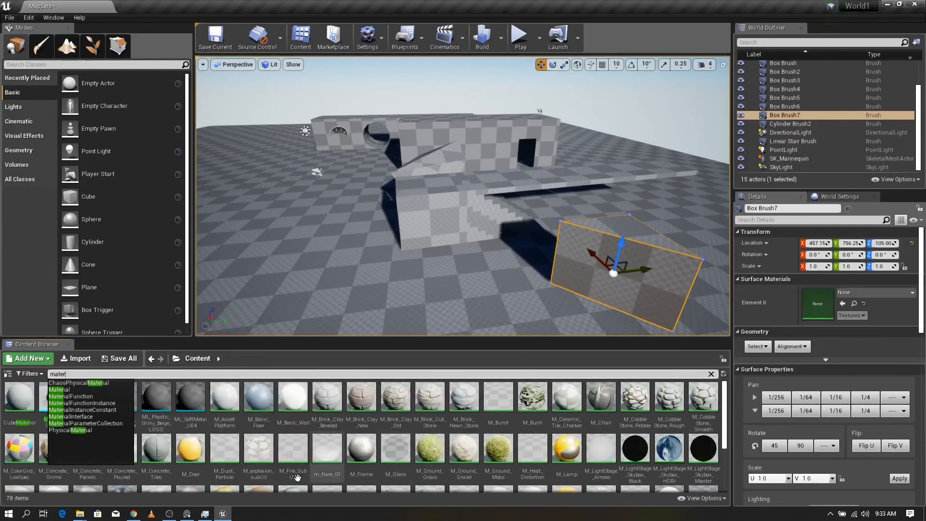
click(363, 399)
mouse_move(432, 365)
mouse_down()
mouse_move(569, 274)
mouse_move(593, 270)
mouse_up()
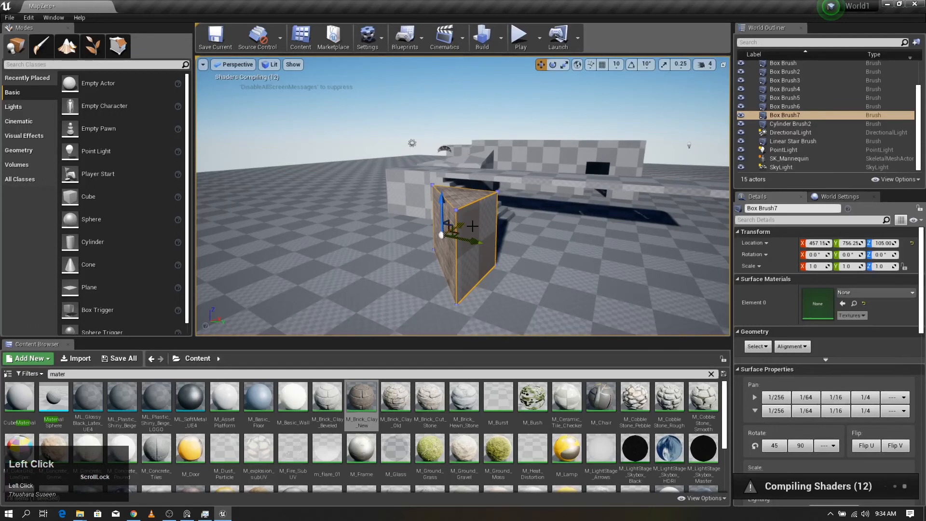
Step: Examine the brick material on the triangular brush and on the neighbouring box brush
key(s)
key(a)
key(a)
key(w)
key(w)
key(s)
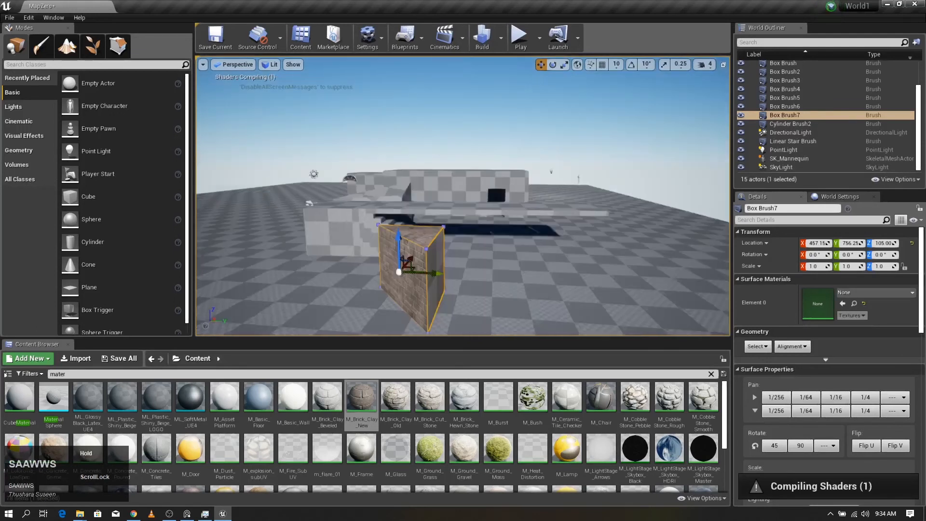
key(s)
key(a)
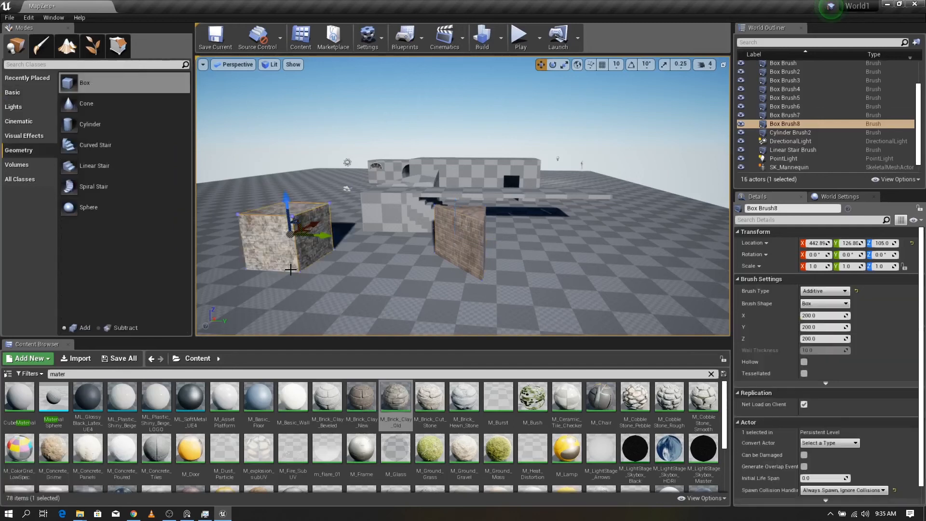
scroll(290, 269, up, 2)
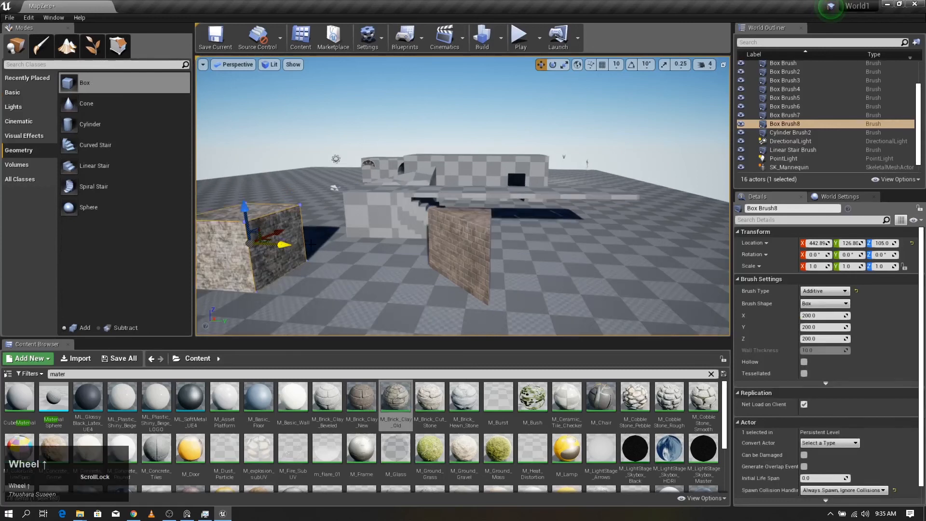
right_drag(311, 245, 276, 256)
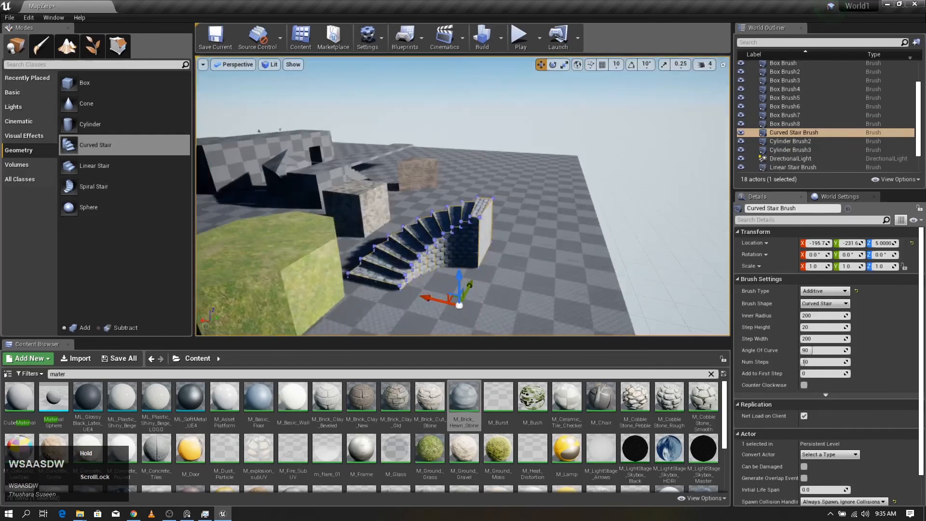
Step: Pan the hewn stone texture on the curved stair's tall end face by 1/256 in U
key(w)
key(d)
key(w)
key(d)
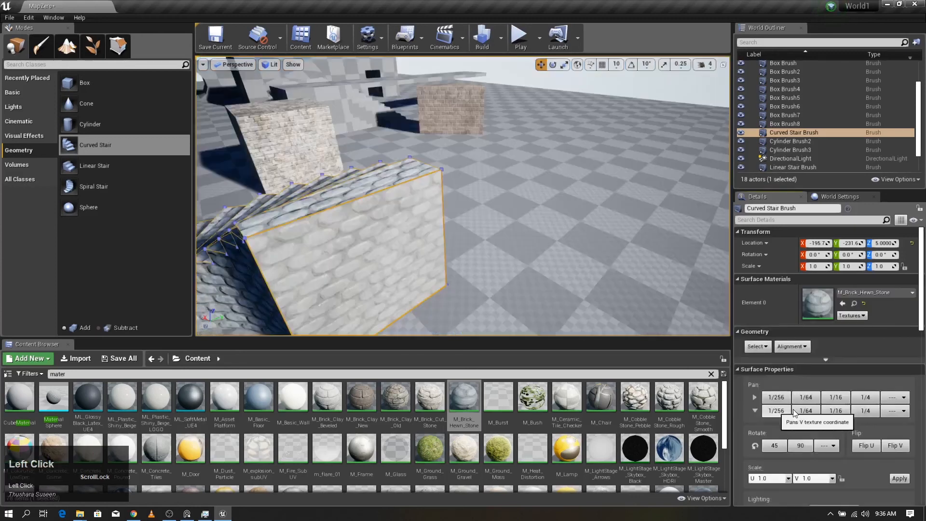
click(780, 400)
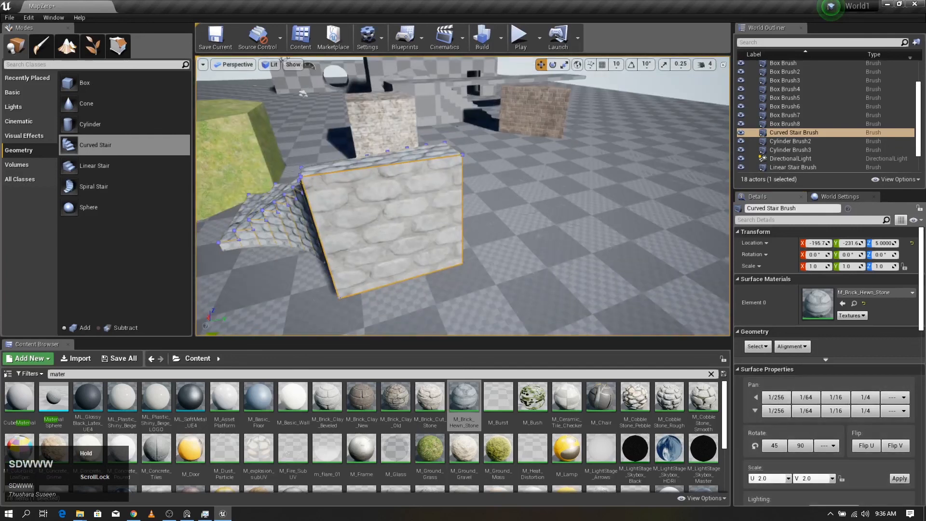
Step: Apply the M_Concrete_Tiles material to a side face of the grass-covered cylinder brush
click(501, 233)
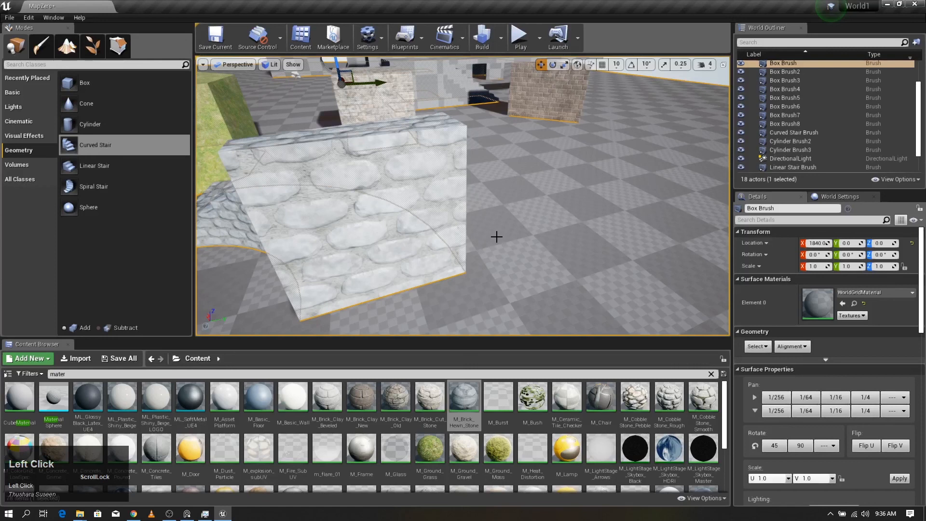
drag(156, 405, 416, 239)
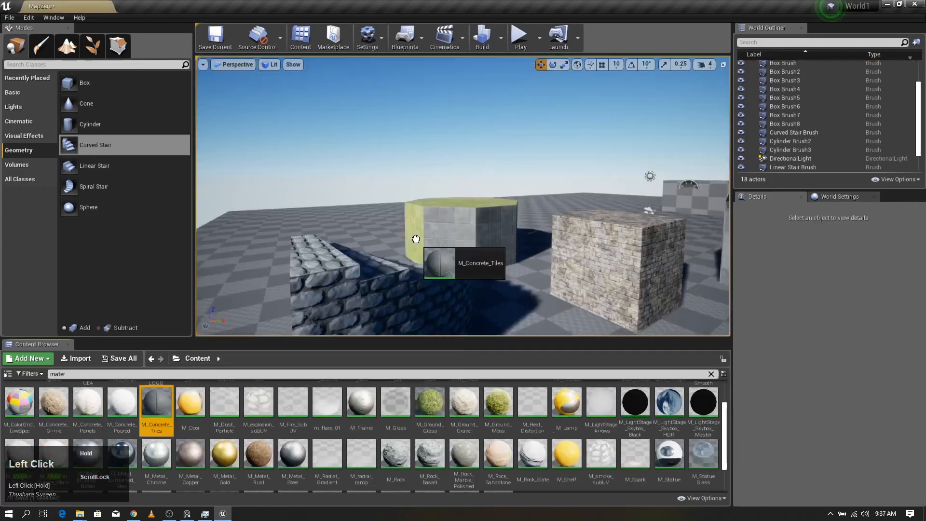
Step: Examine the textured cylinder, curved stair and box brushes and the rest of the level from several sides
key(a)
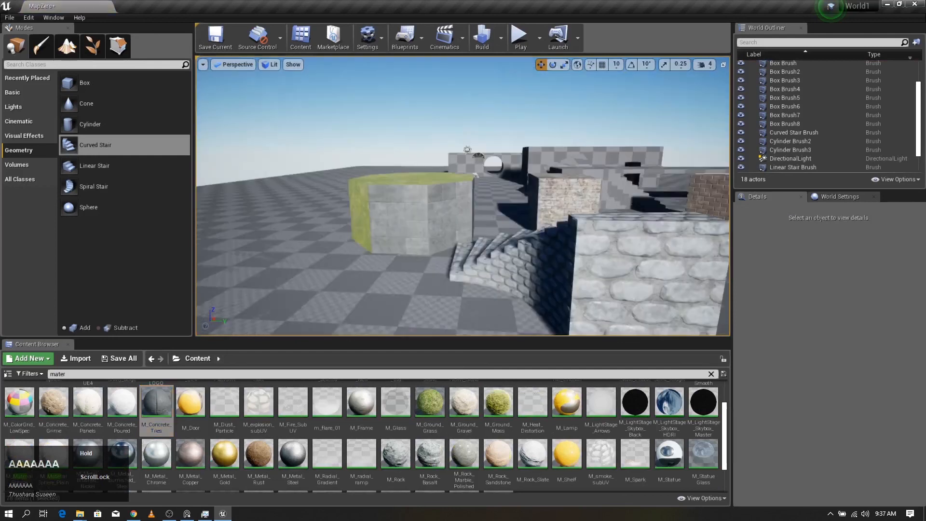
key(w)
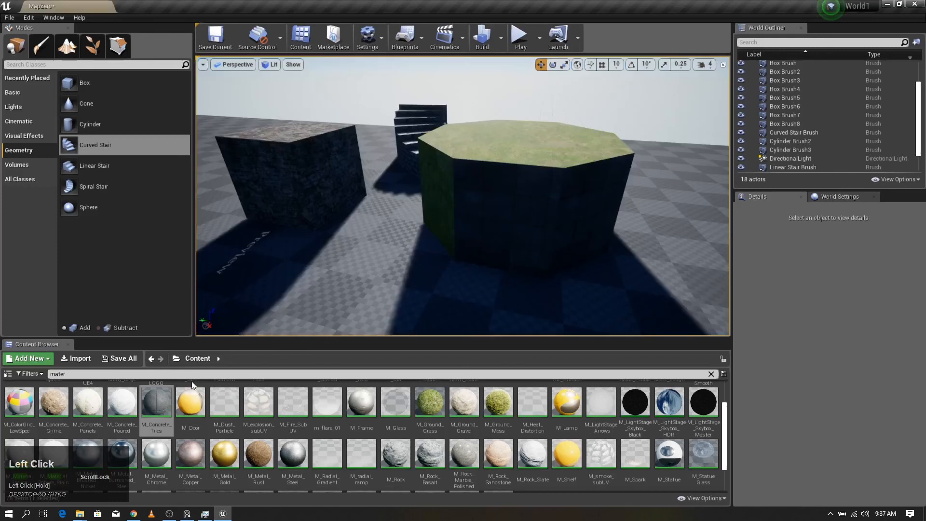
key(a)
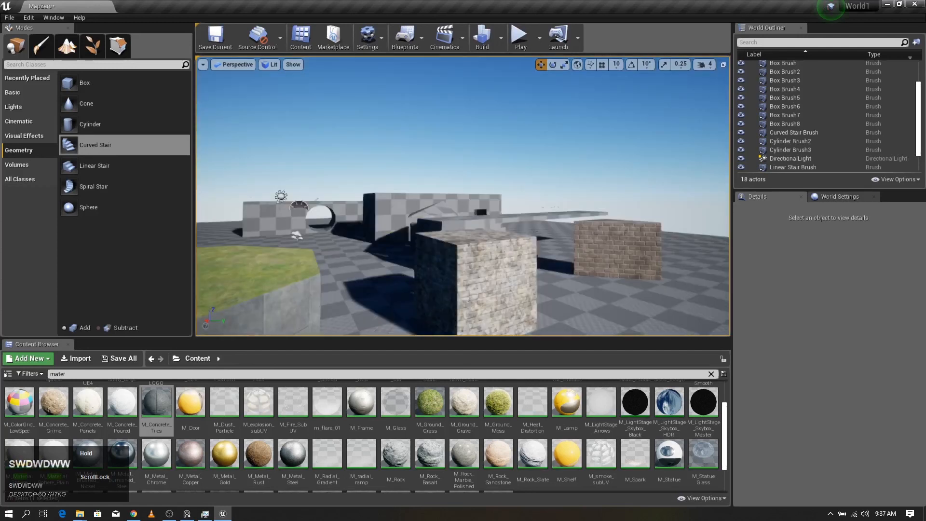
key(a)
key(s)
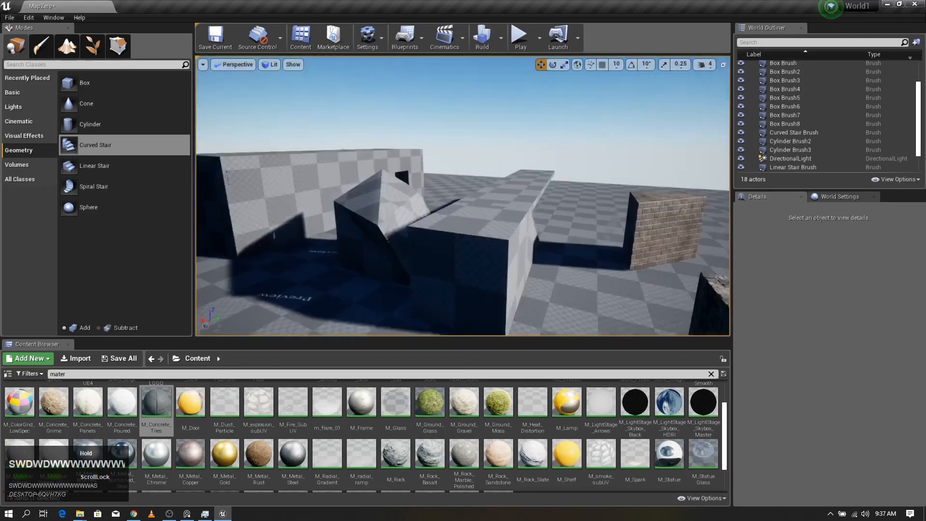
key(s)
key(d)
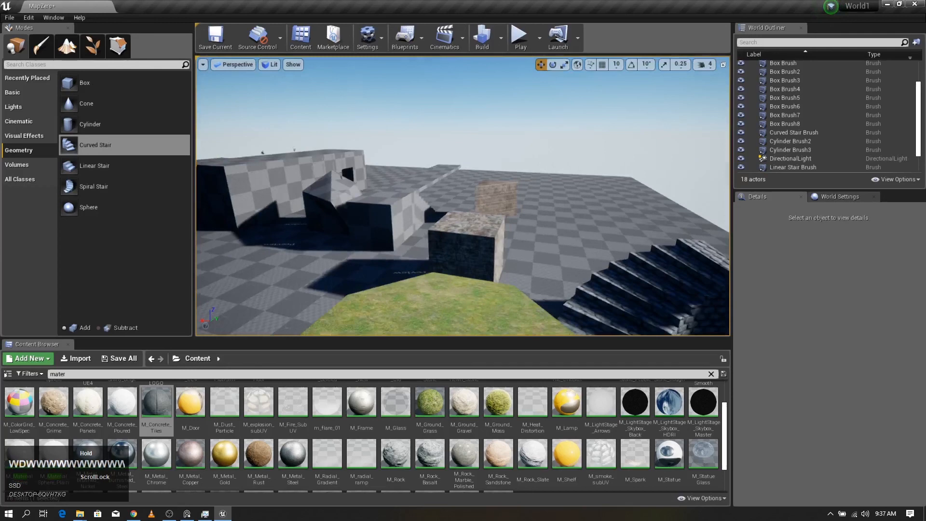